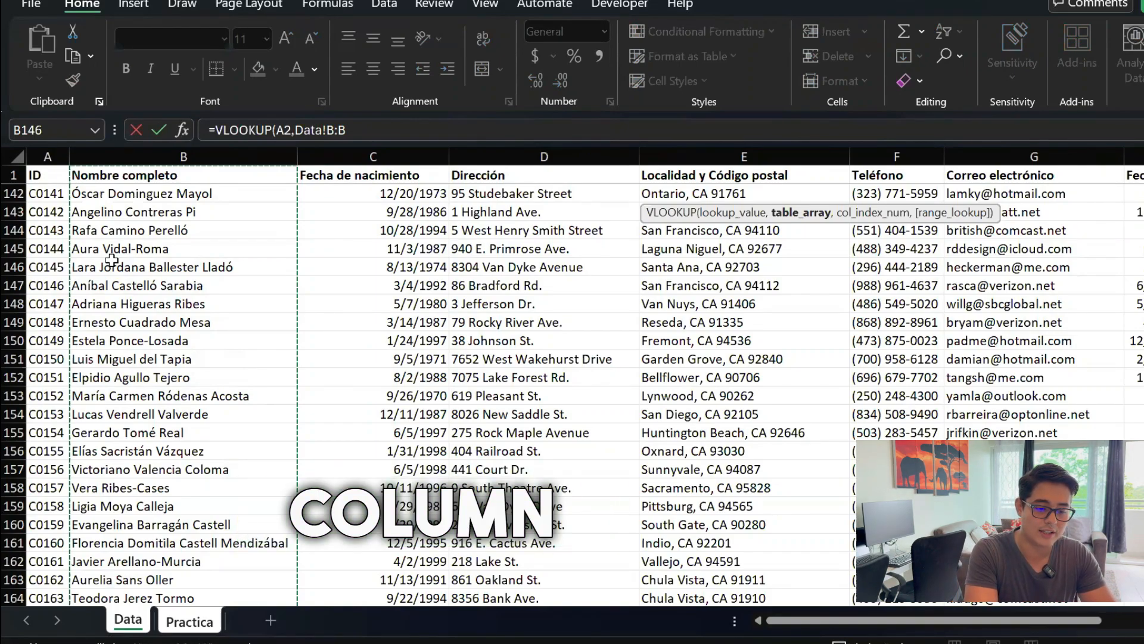
key(shift+Right)
key(shift+Right)
key(shift+Right)
key(shift+Right)
key(shift+Right)
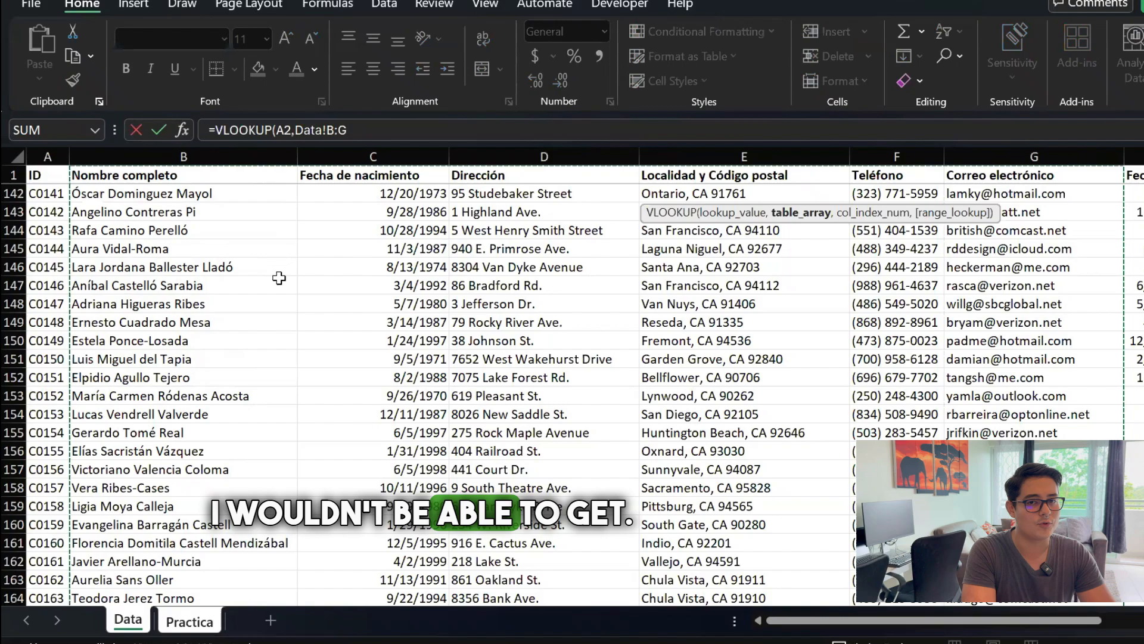
key(Escape)
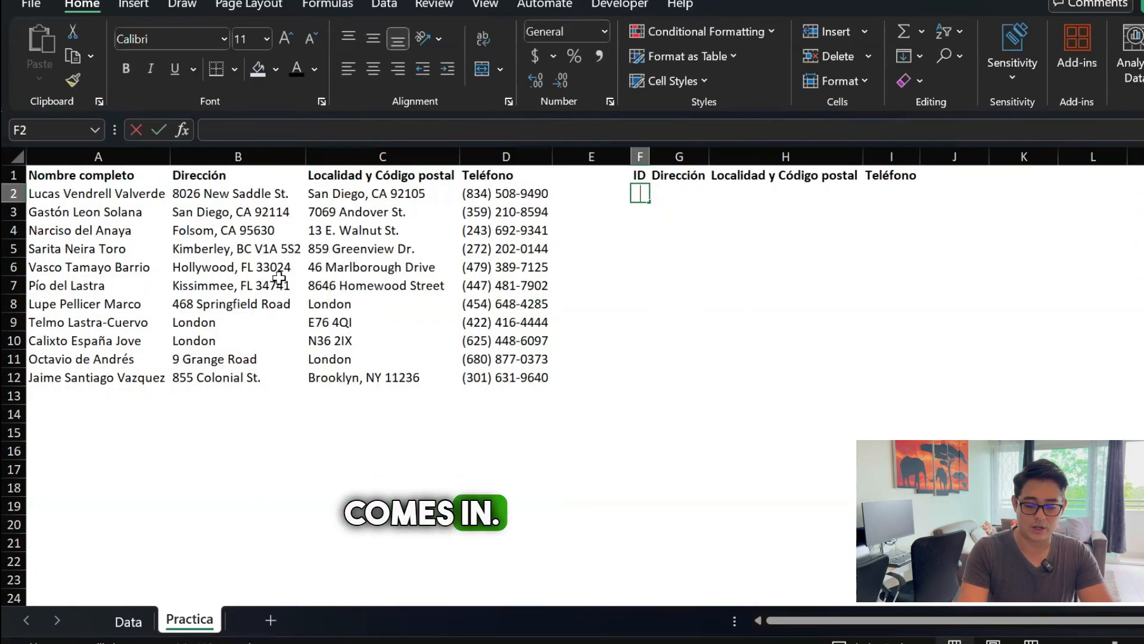
text(=xlo)
key(Tab)
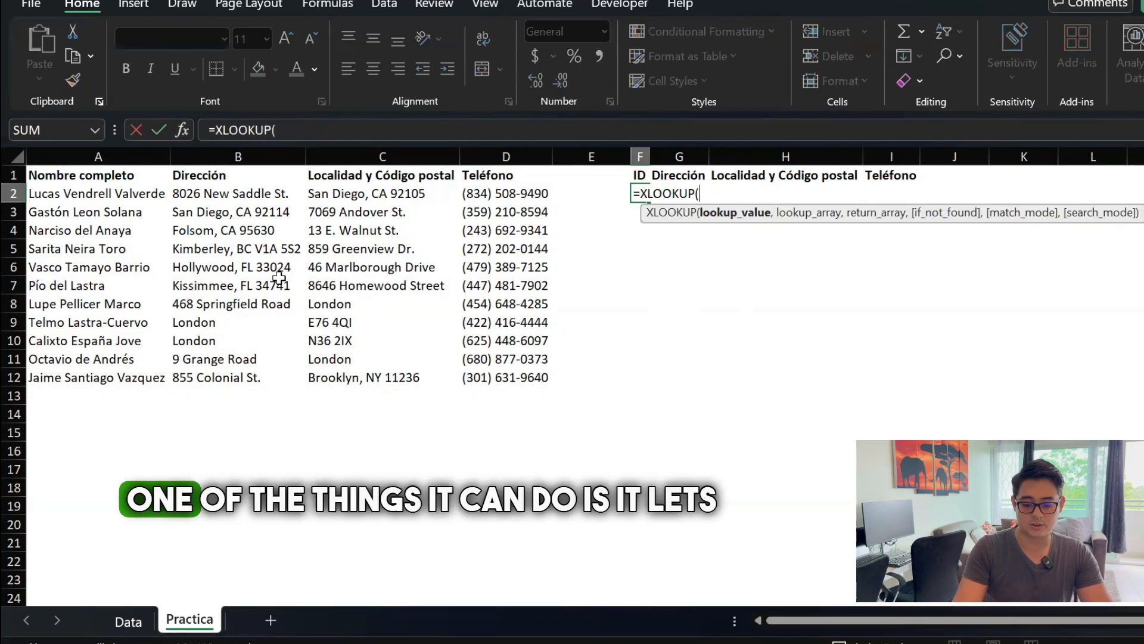
text(,)
key(Escape)
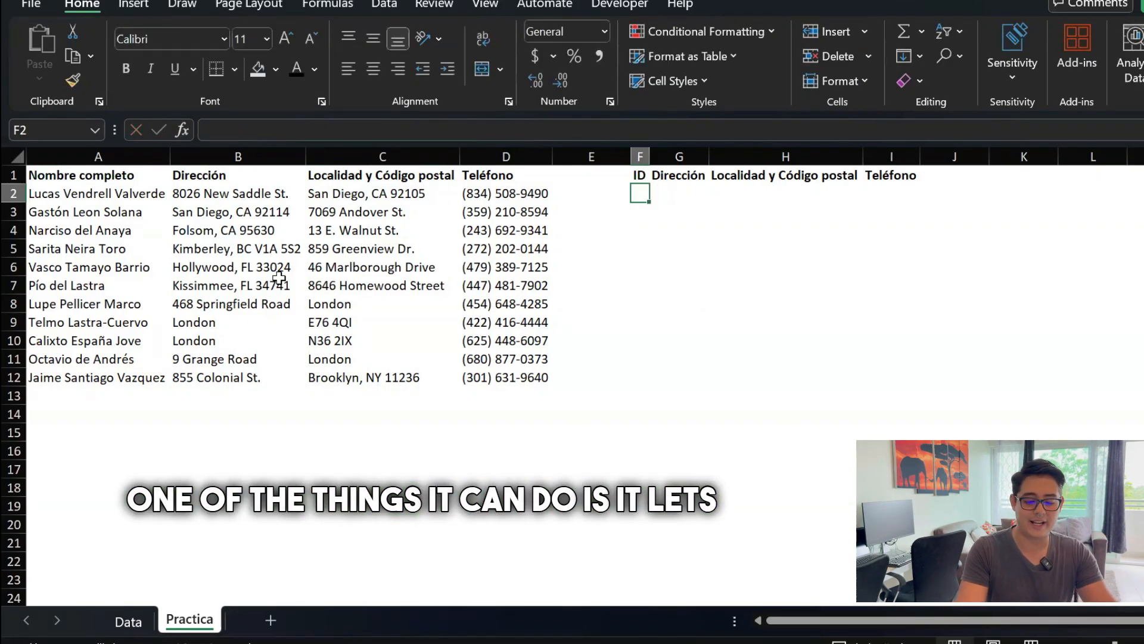
Start an XLOOKUP formula in F2 of the Practica sheet with the full name in A2 as lookup value.
text(=xlo)
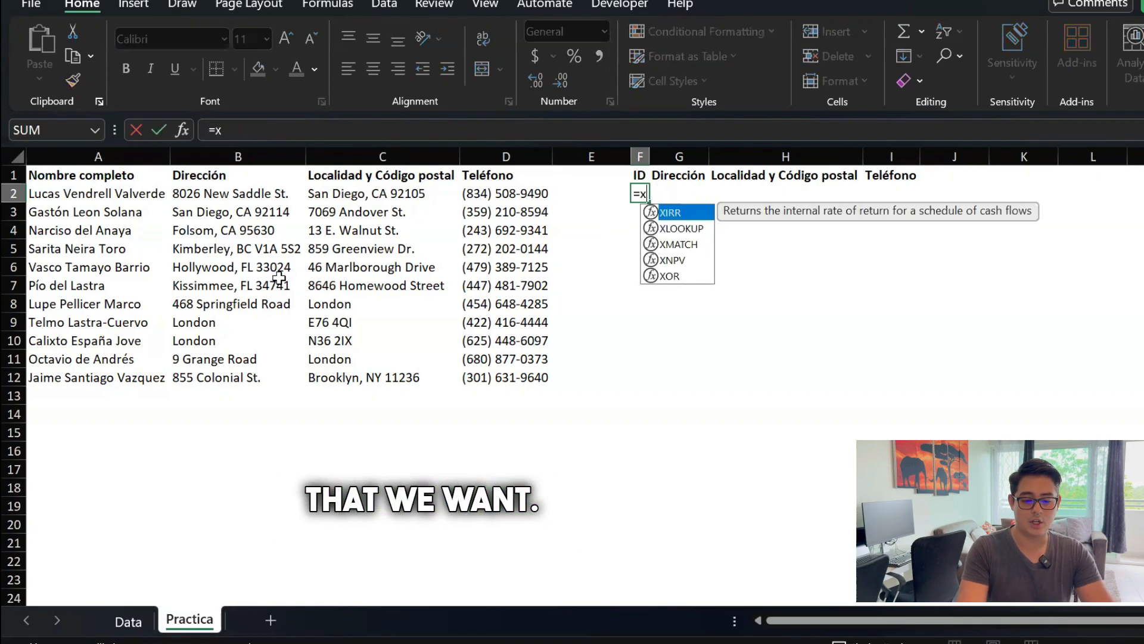
key(Tab)
key(Left)
key(Left)
key(Left)
key(Left)
key(Left)
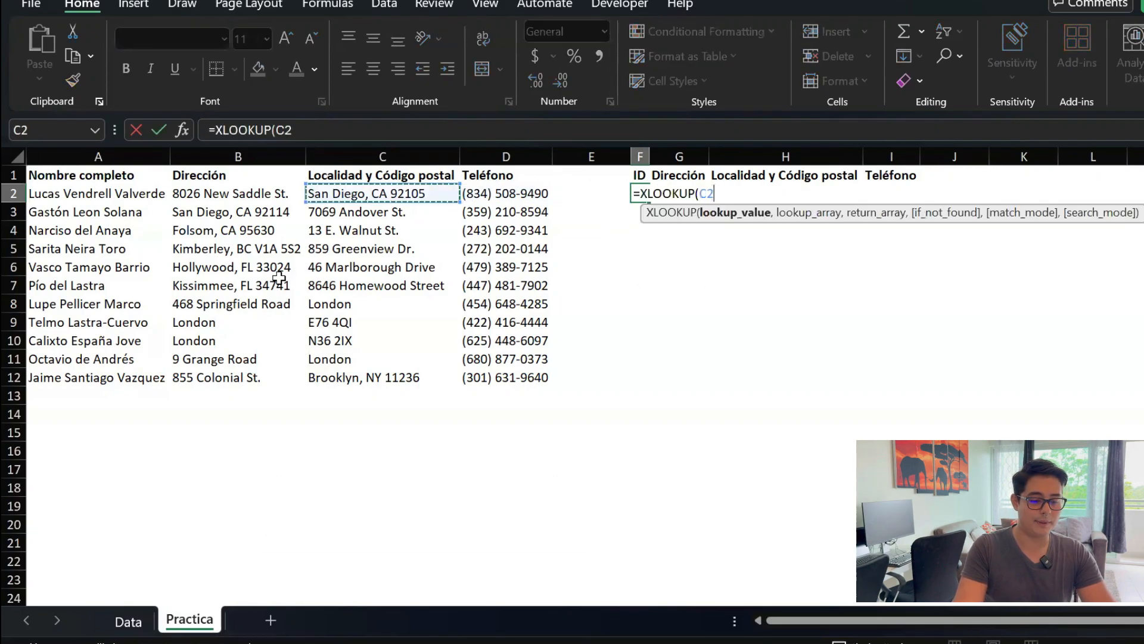
text(,)
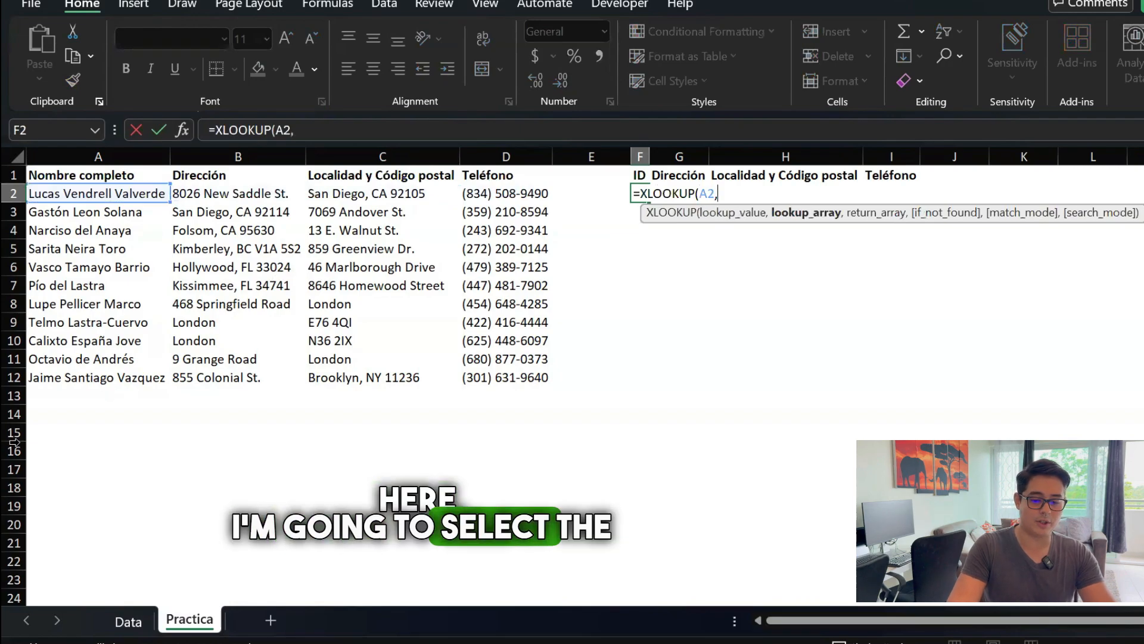
Complete the F2 formula with Data!B:B as lookup array and Data!A:A as return array.
click(125, 614)
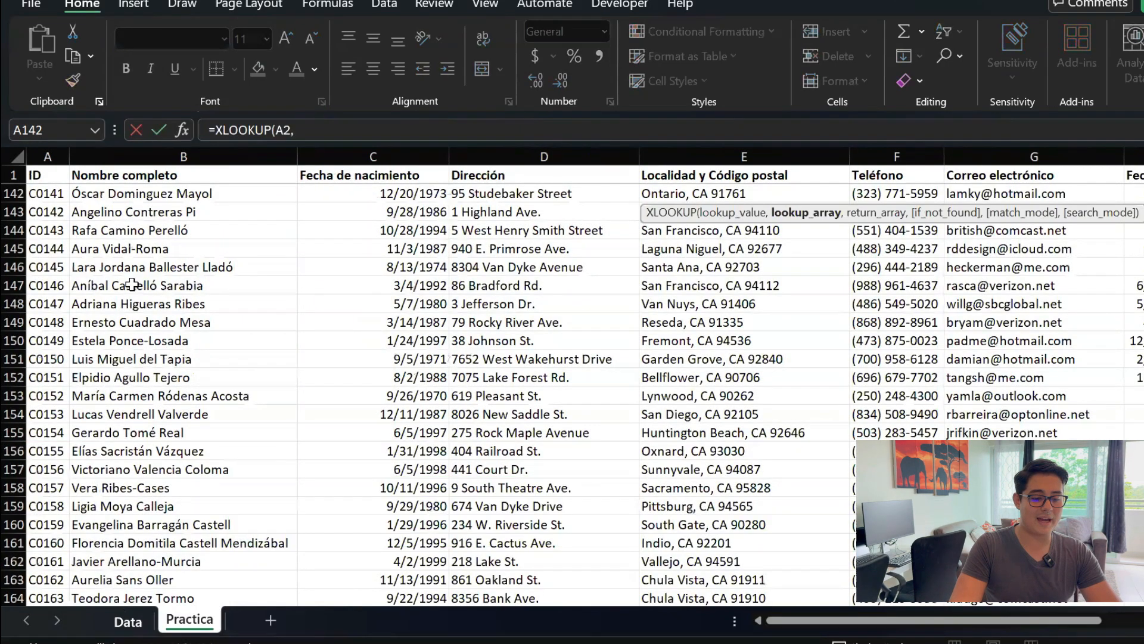
key(ctrl+Page_Up)
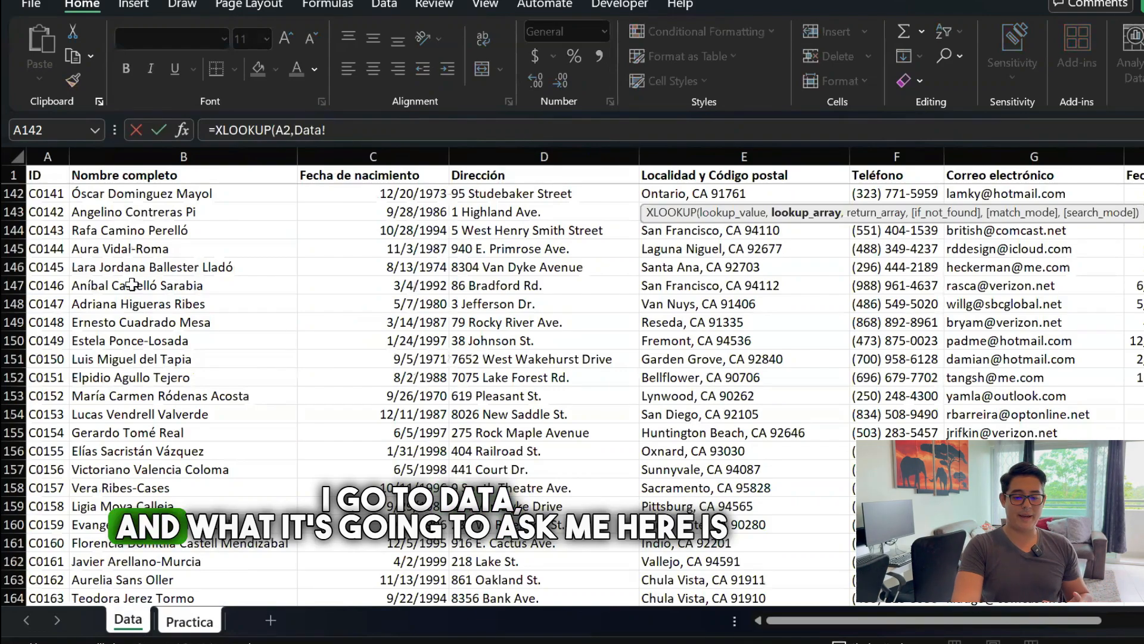
click(131, 285)
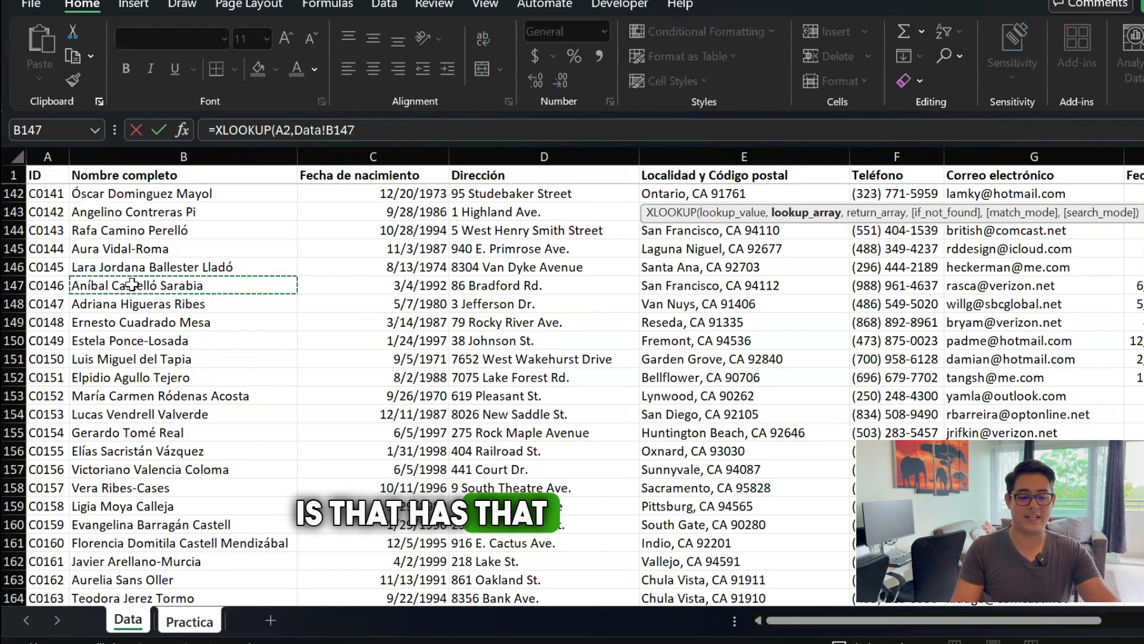
key(ctrl+space)
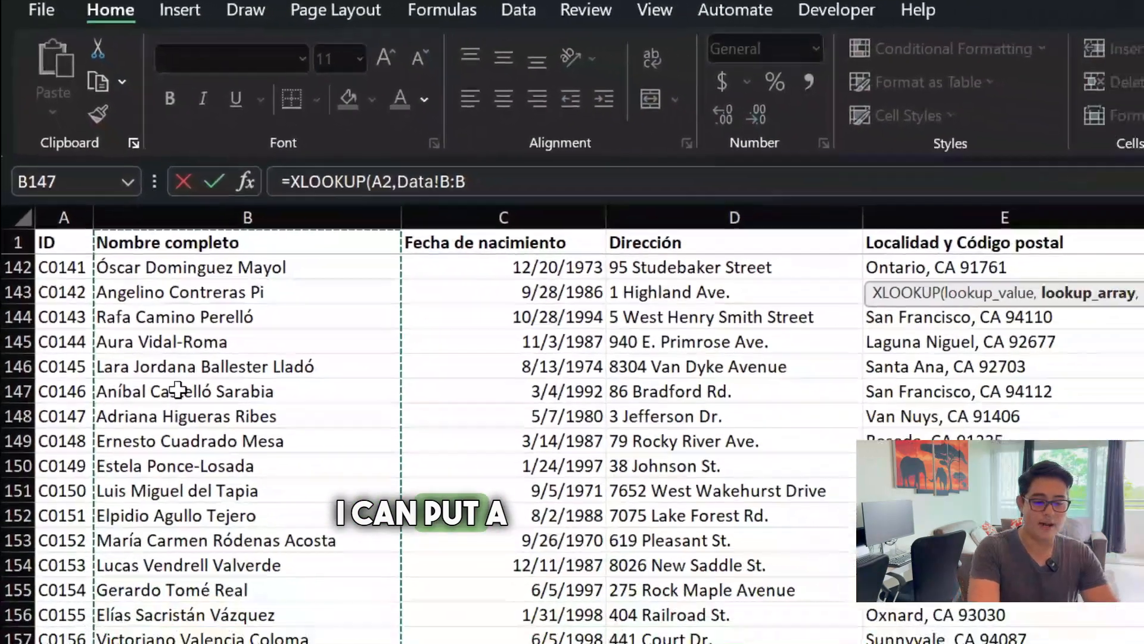
text(,Data!A146)
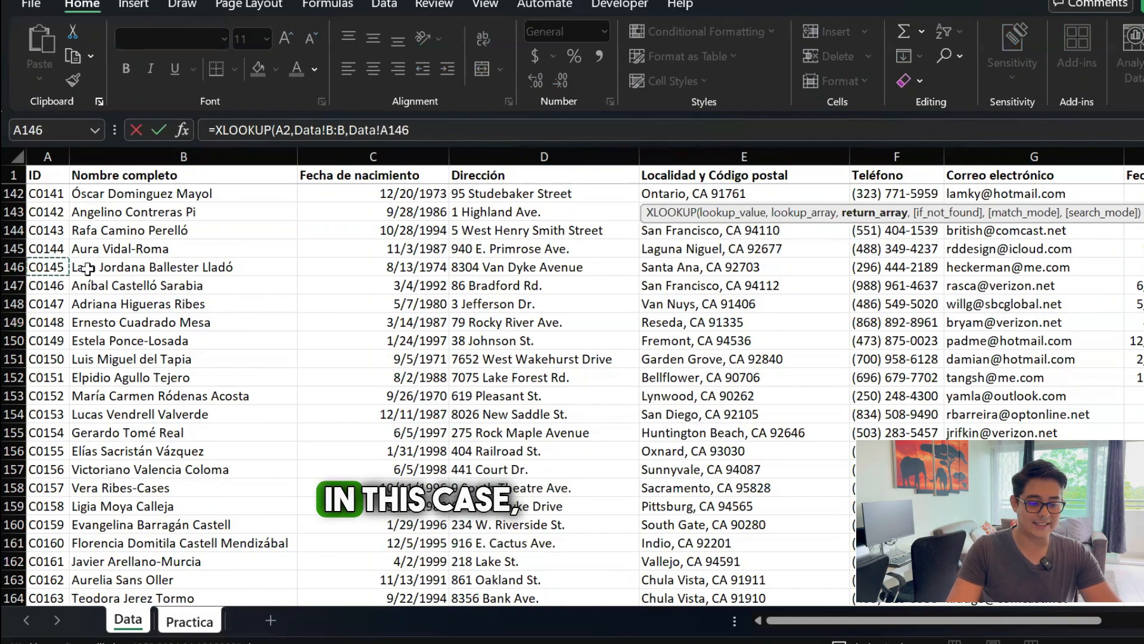
key(ctrl+space)
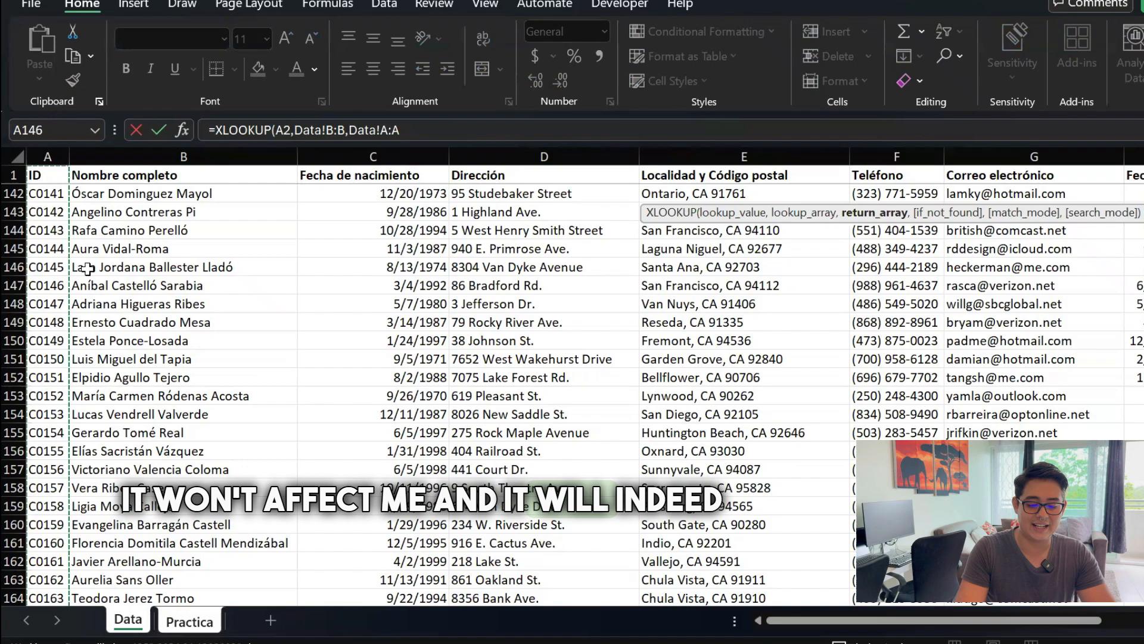
key(Return)
key(Up)
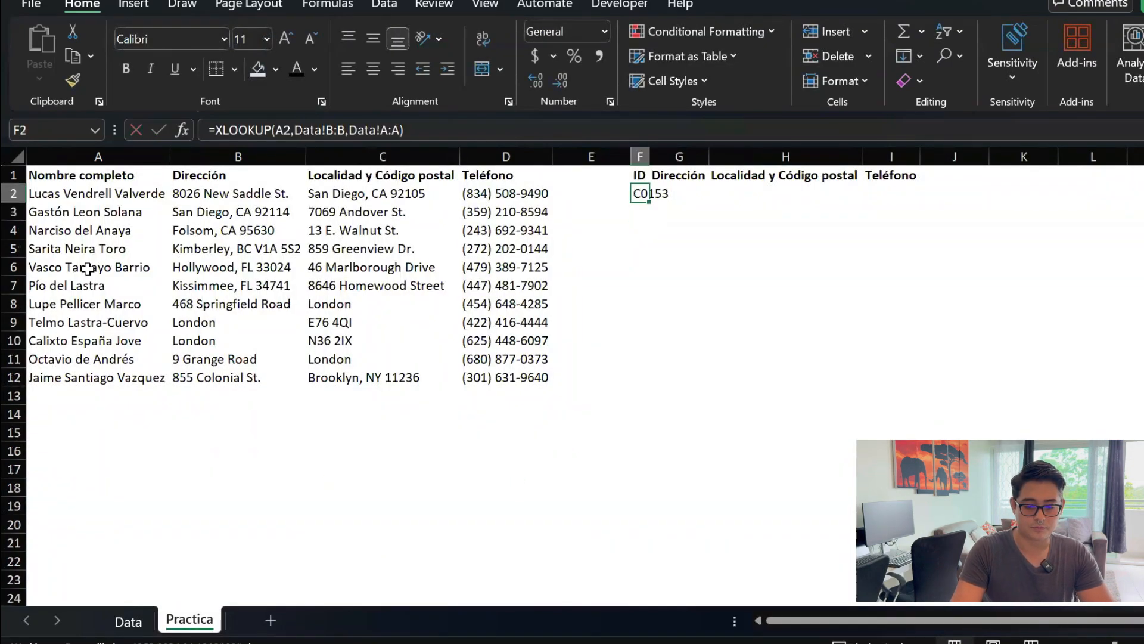
Copy the ID lookup formula from F2 down through F12.
key(Left)
key(Left)
key(ctrl+Down)
key(Right)
key(Right)
key(ctrl+shift+Up)
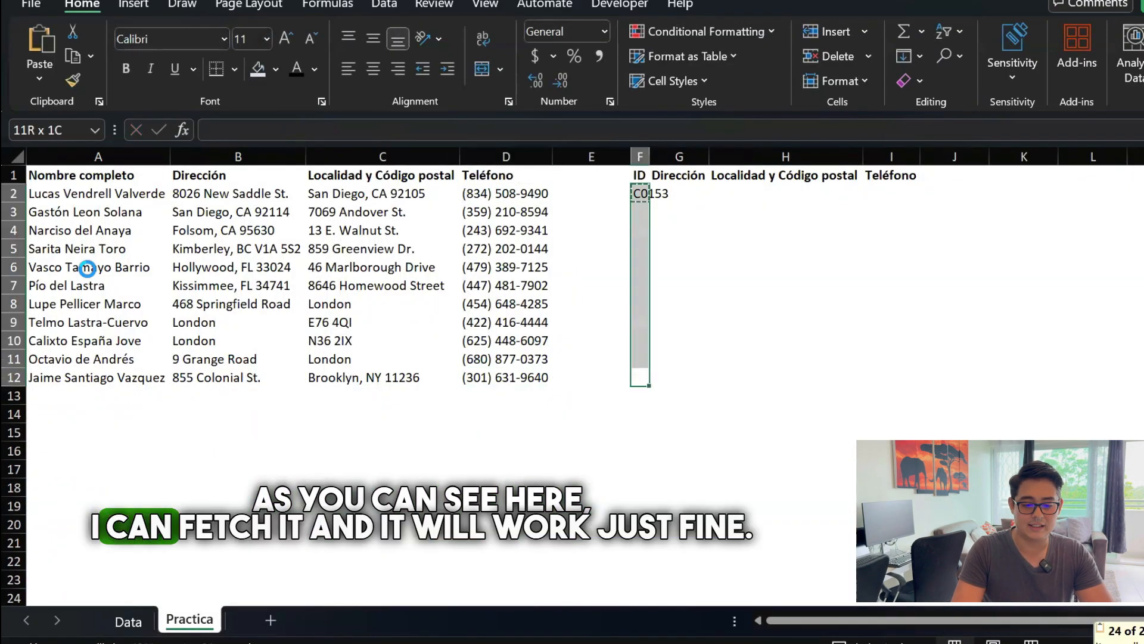
key(ctrl+v)
Start an XLOOKUP formula in G2 under Dirección with A2 as lookup value.
key(Up)
key(Up)
key(Up)
key(Up)
key(Up)
key(Up)
key(Up)
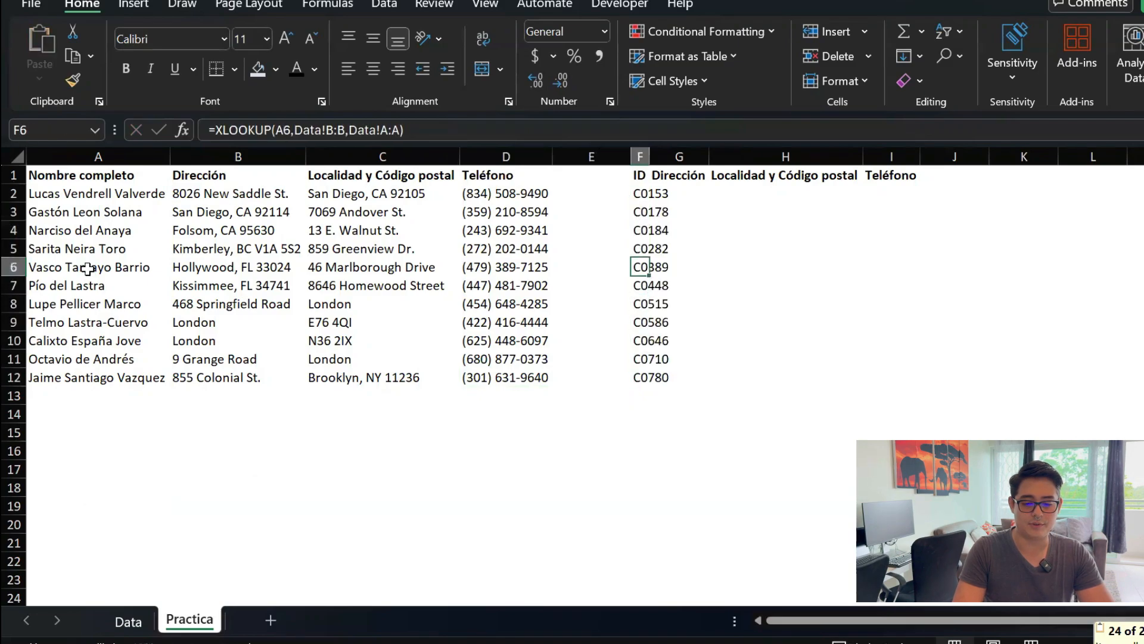
key(Right)
key(Up)
key(Up)
key(Up)
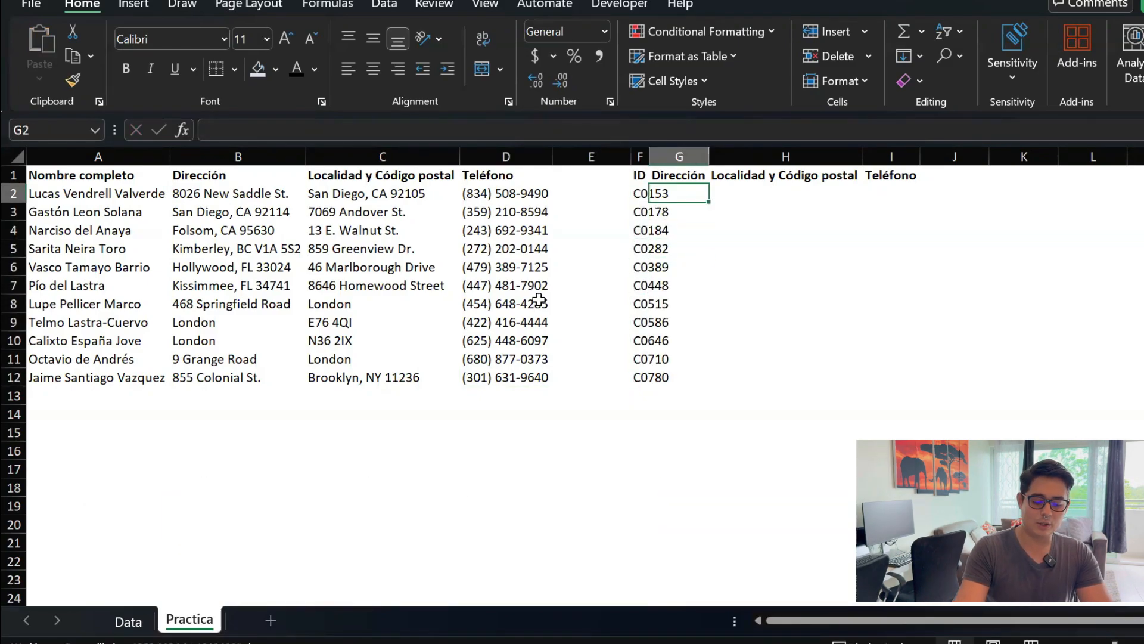
text(=xlo)
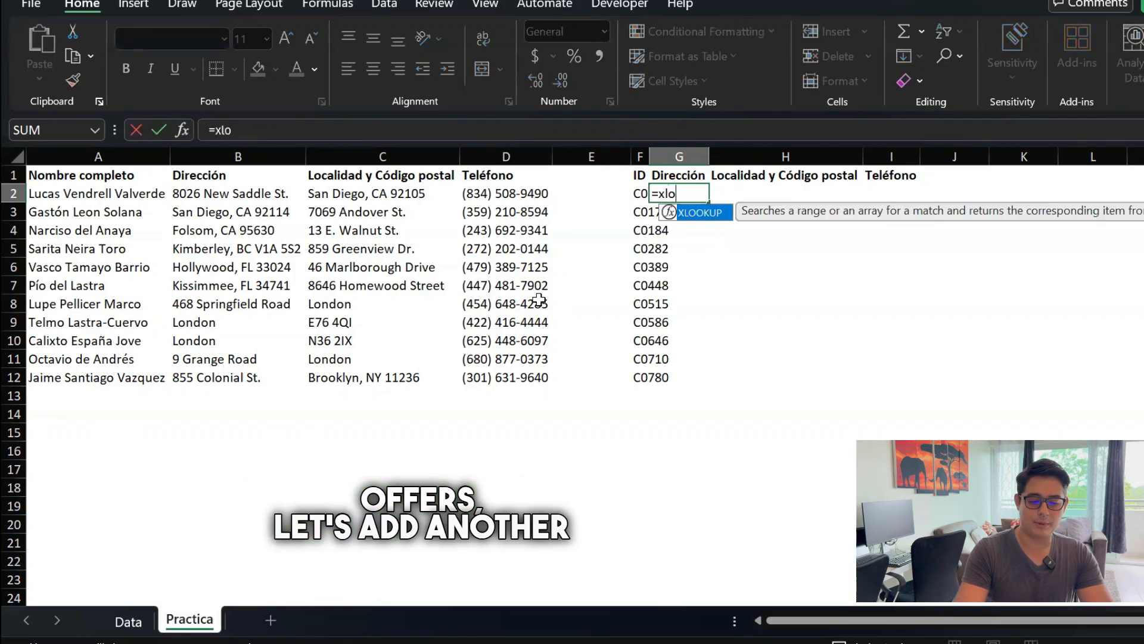
key(Tab)
key(Left)
key(Left)
key(Left)
key(Left)
key(Left)
key(Left)
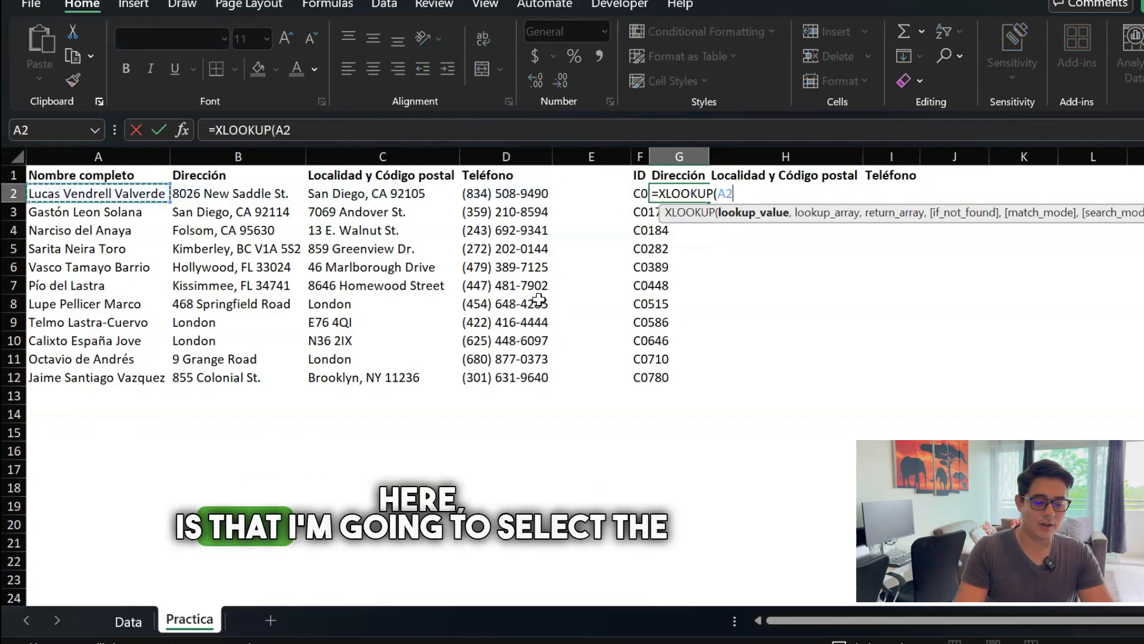
text(,)
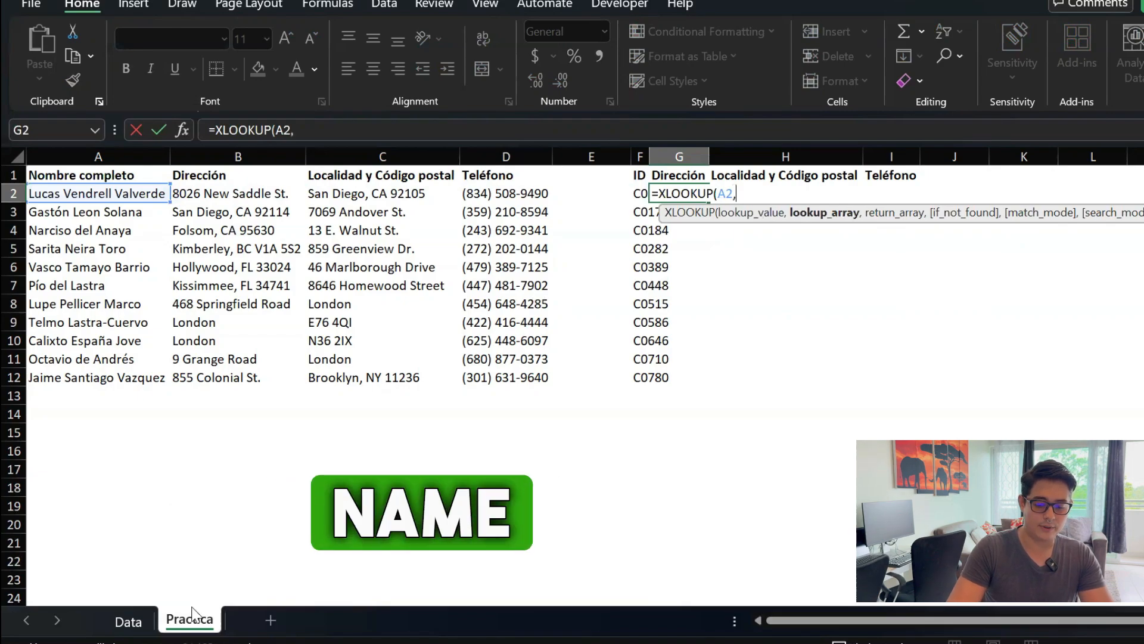
Complete the G2 formula with Data!B:B as lookup array and the three columns Data!D:F as return array.
click(130, 621)
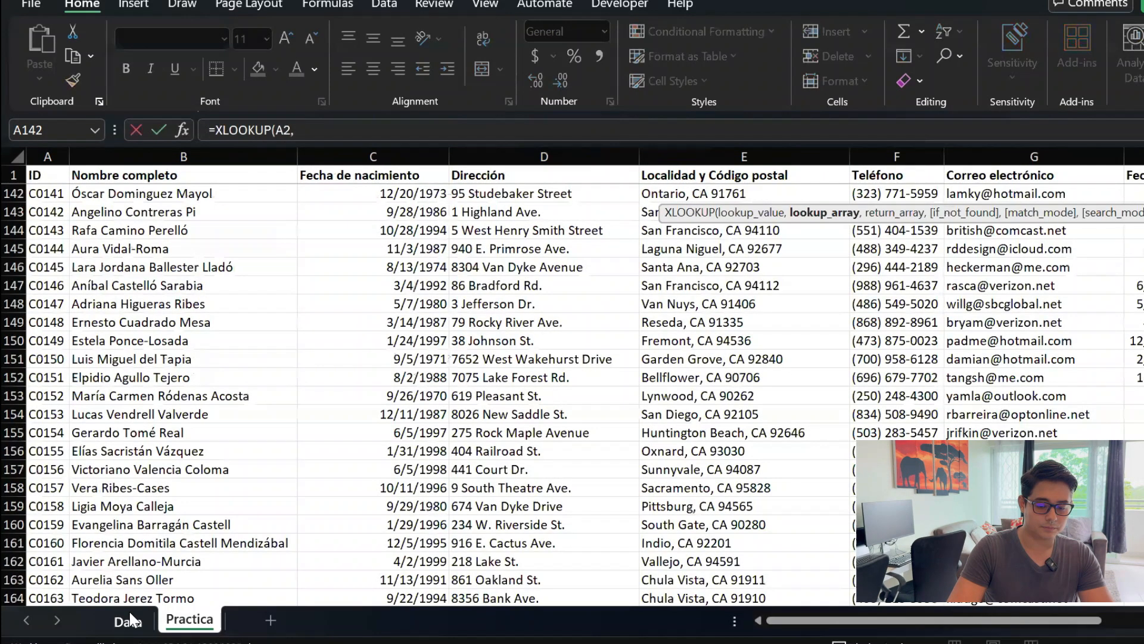
click(282, 309)
key(ctrl+space)
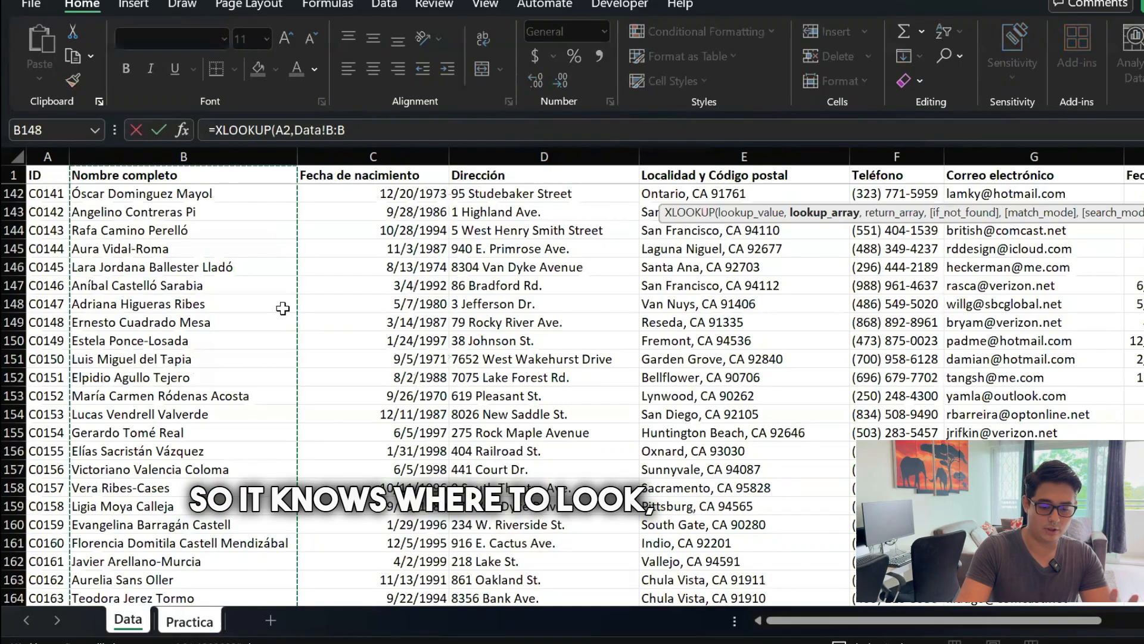
text(,Data!D147)
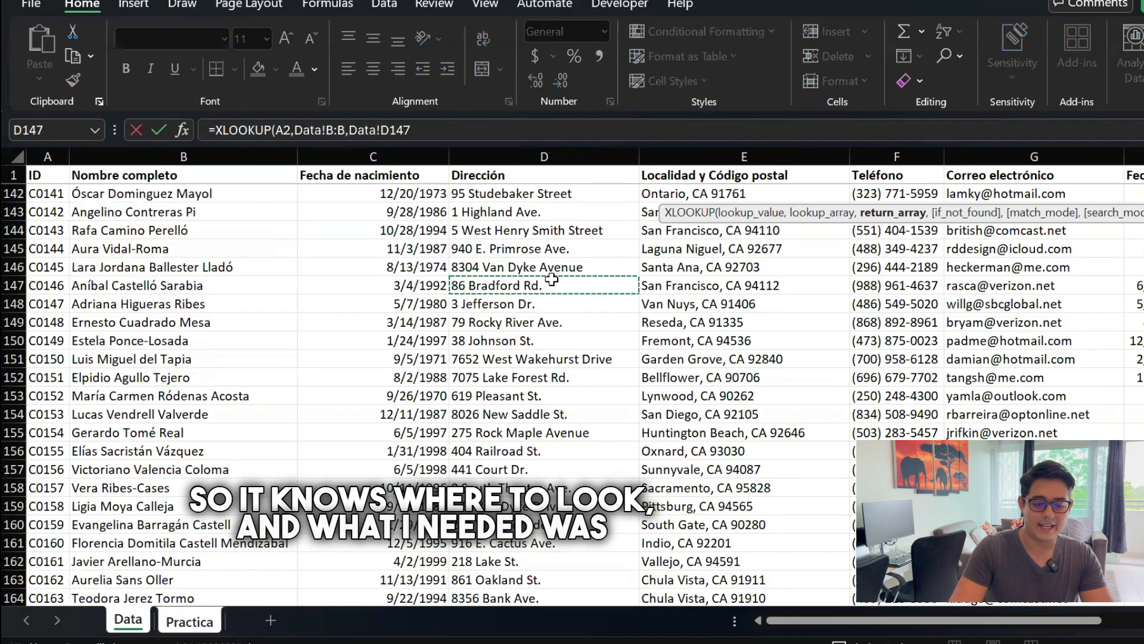
key(ctrl+space)
key(shift+Right)
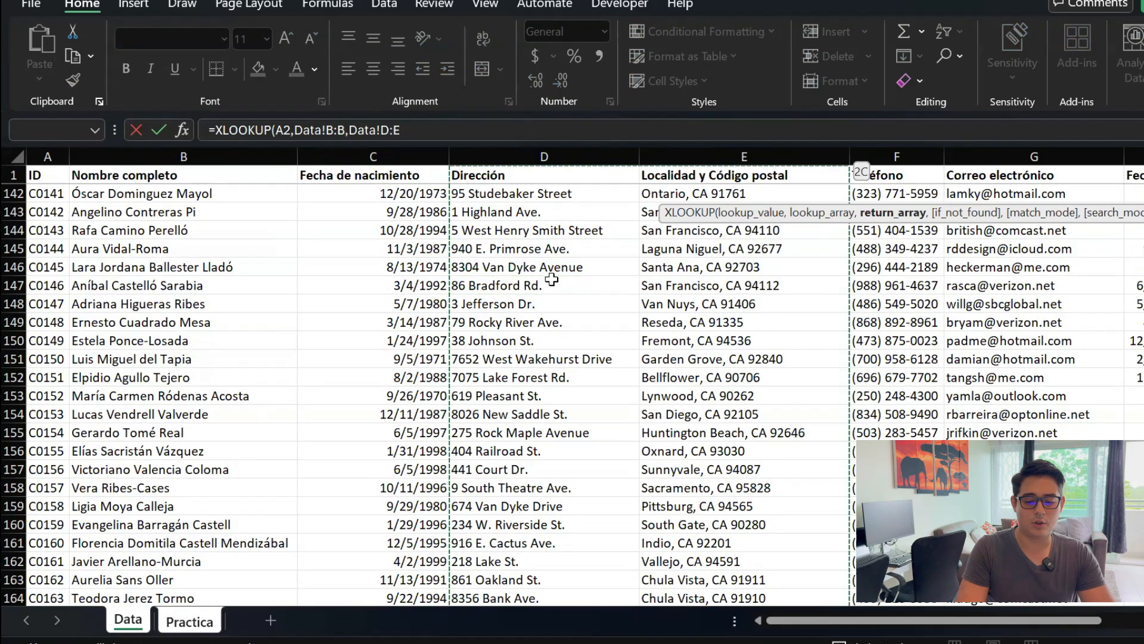
key(shift+Right)
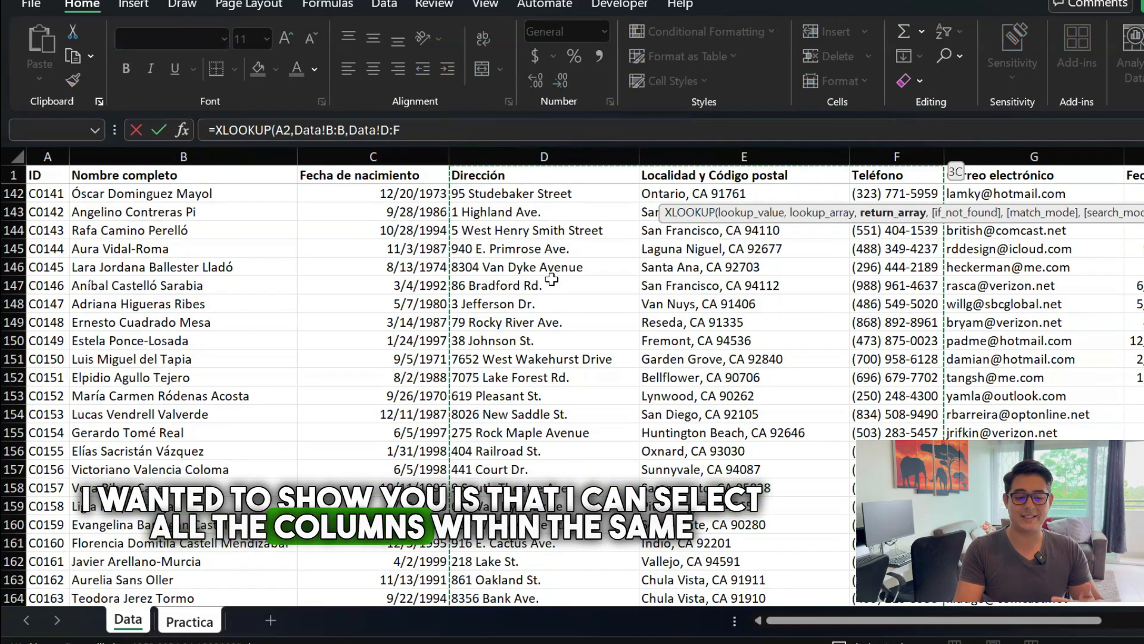
key(Return)
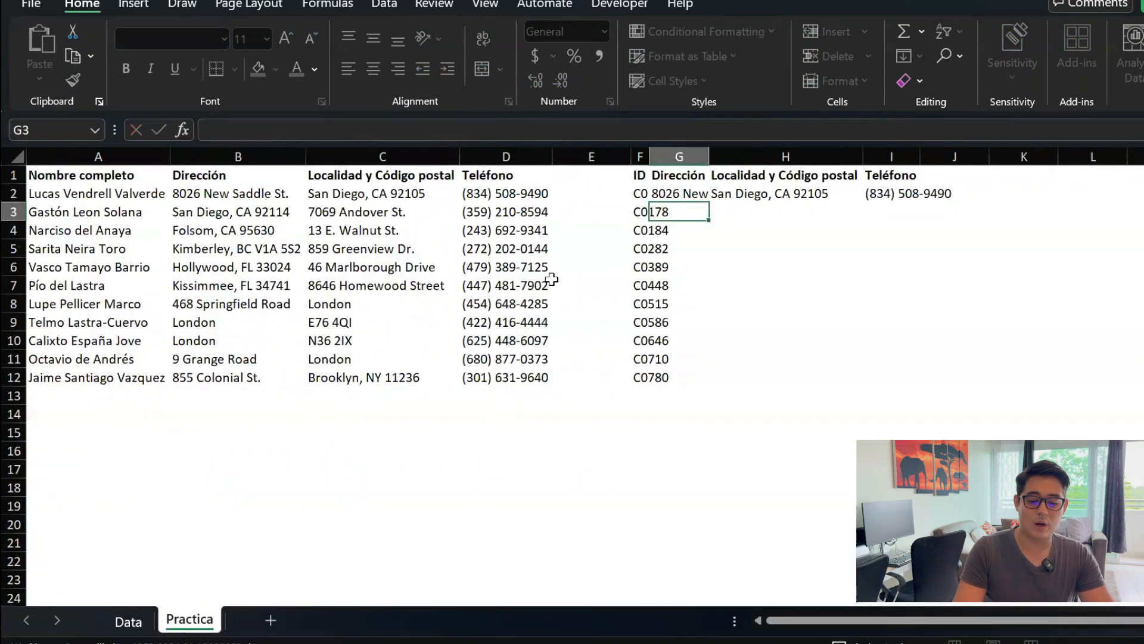
Copy the multi-column lookup formula from G2 down through G12.
key(ctrl+c)
key(Left)
key(ctrl+Down)
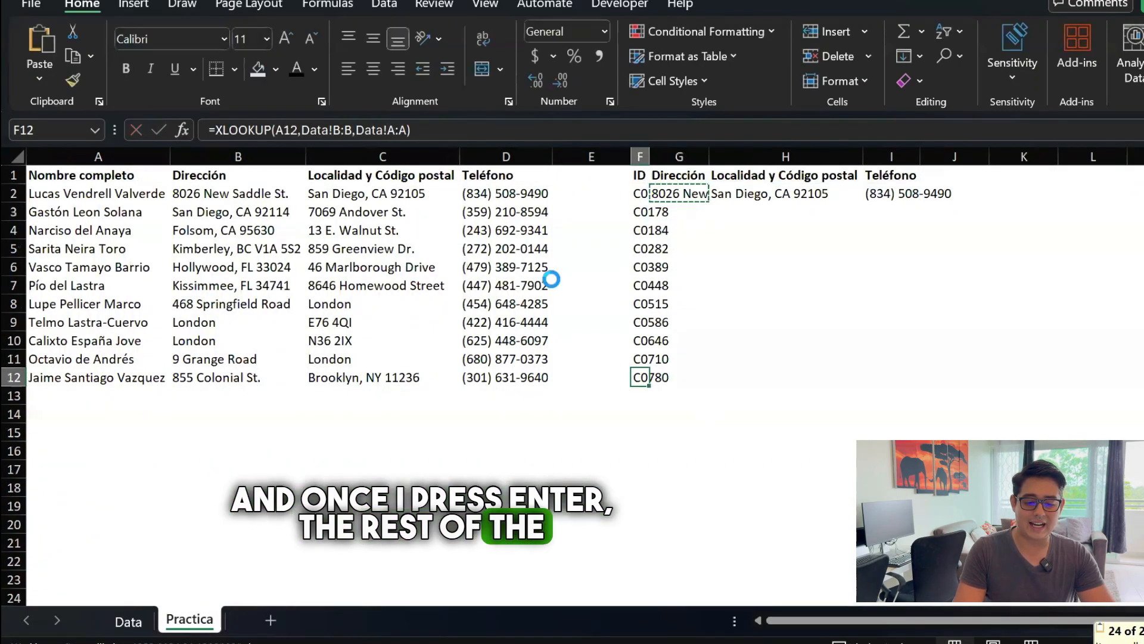
key(Right)
key(ctrl+shift+Up)
key(ctrl+v)
Examine how cells H2 and I2 are filled from the formula in G2.
key(Up)
key(Up)
key(Up)
key(Up)
key(Up)
key(Up)
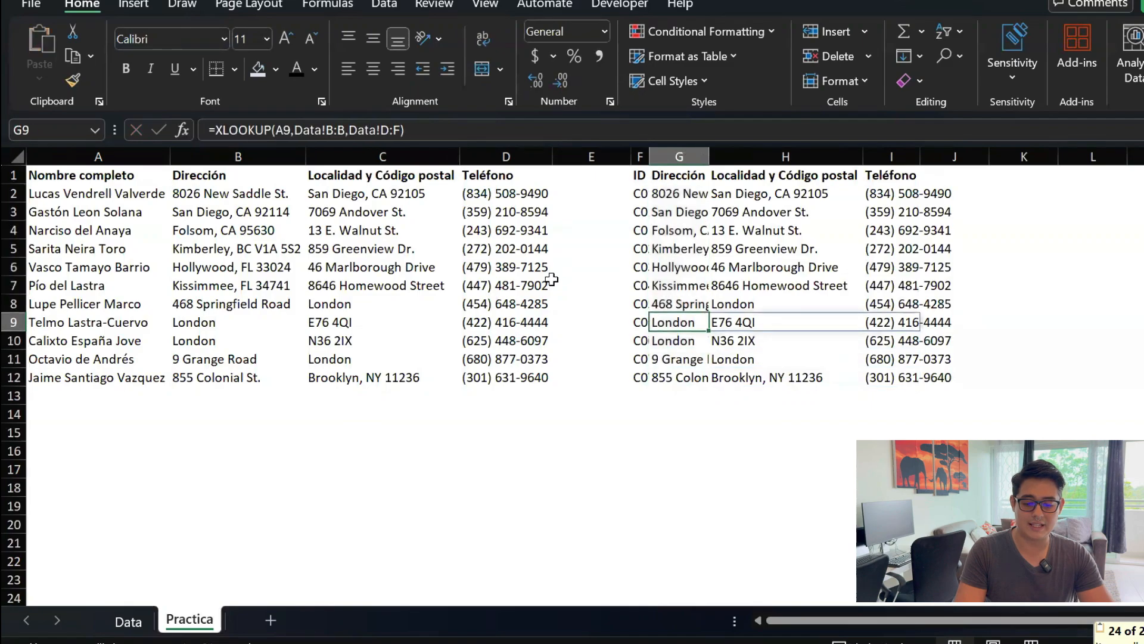
key(Right)
key(Up)
key(Up)
key(Up)
key(Up)
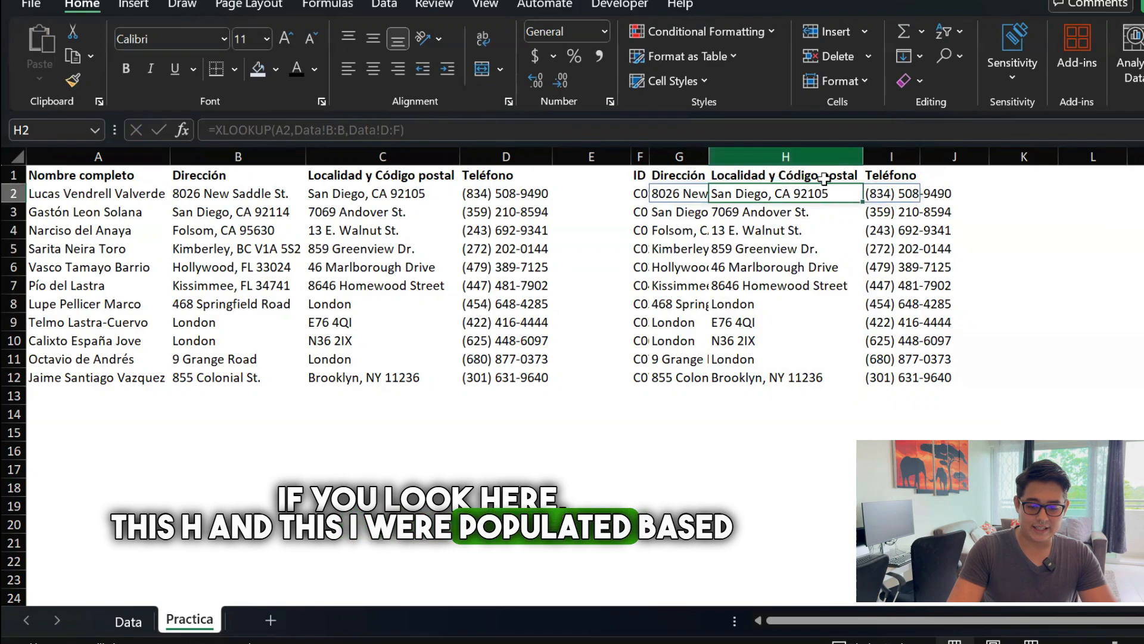
click(874, 189)
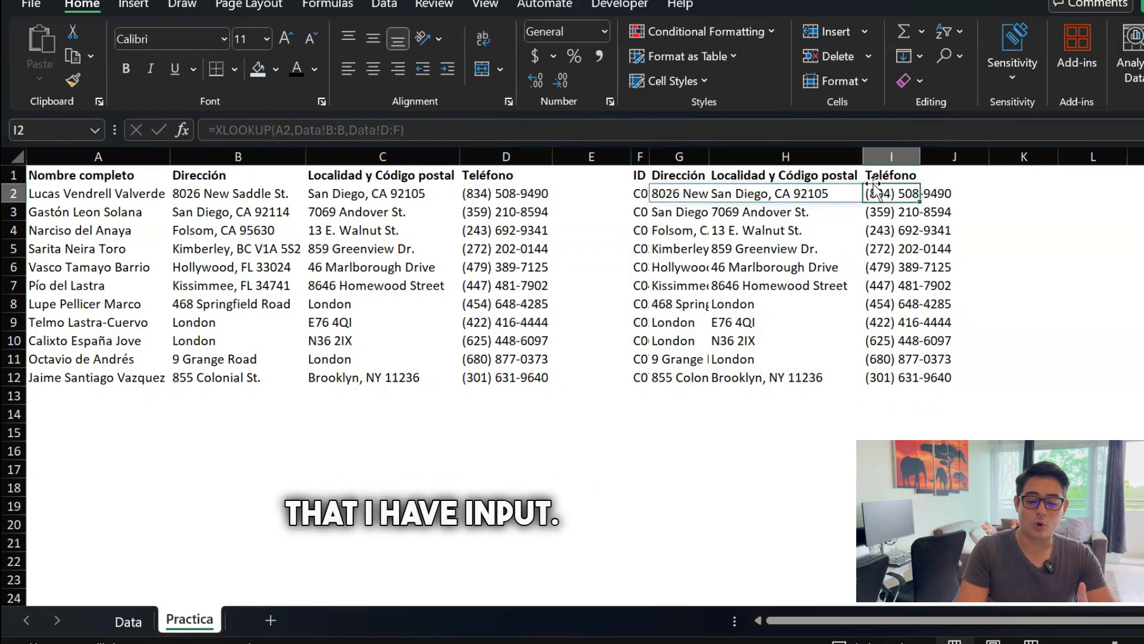
key(Left)
key(Left)
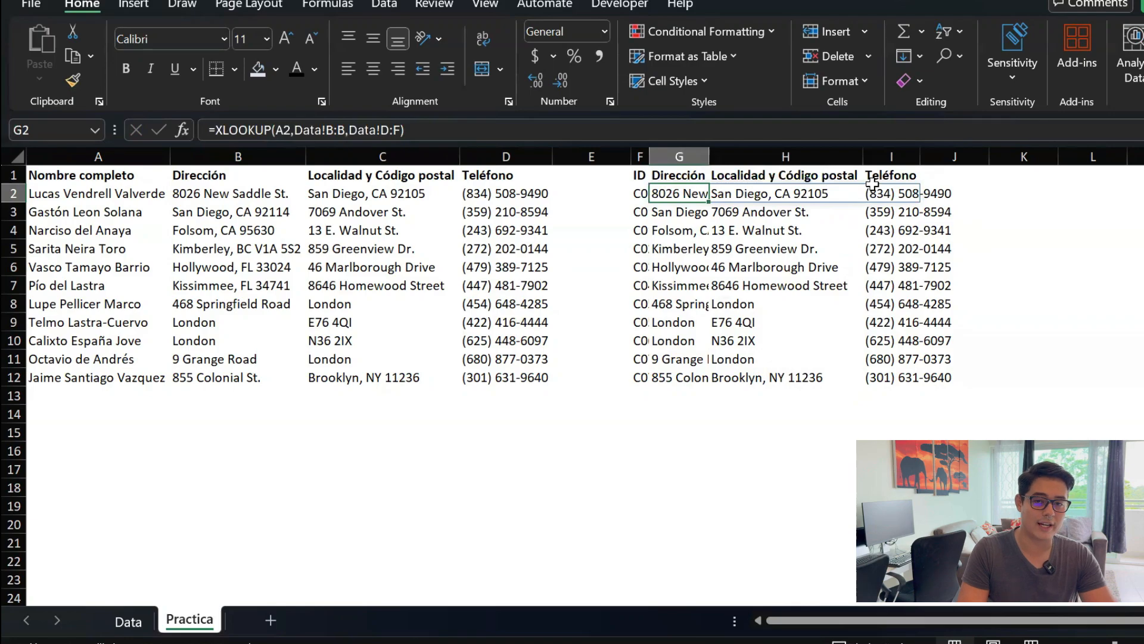
Autofit the column widths of the lookup results table in F1:I12.
key(Up)
key(Left)
key(ctrl+shift+Down)
key(ctrl+shift+Right)
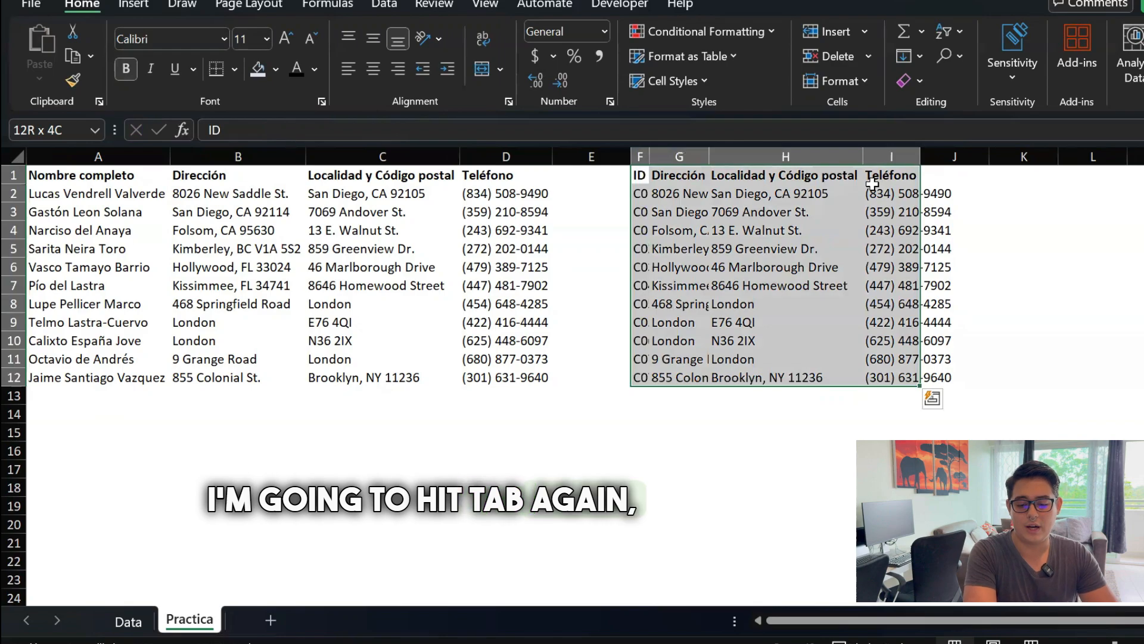
key(alt+h)
key(o)
key(i)
key(Down)
key(Down)
key(Right)
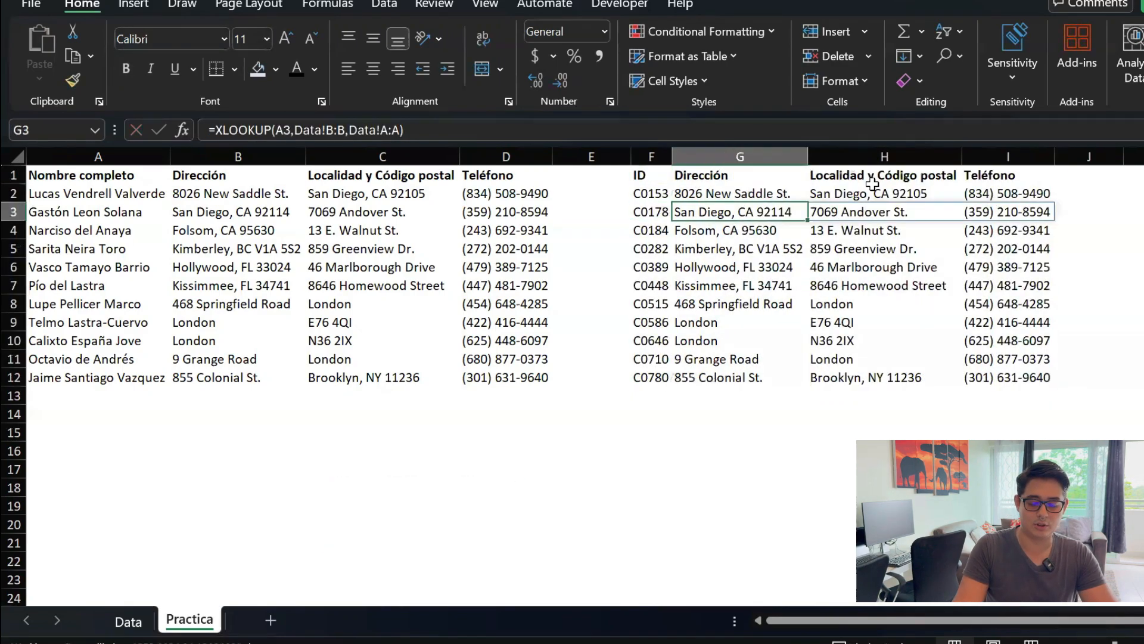
key(Up)
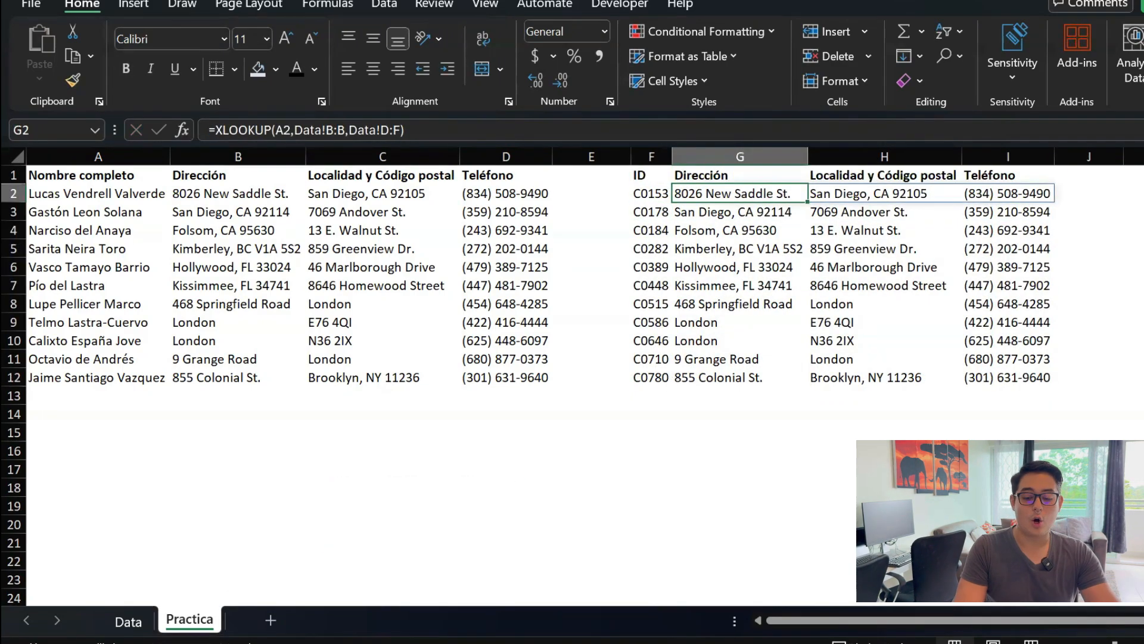
Insert three blank columns before the ID column on the Data sheet and check the Practica formulas in G2 and B2.
click(138, 613)
click(223, 252)
key(Right)
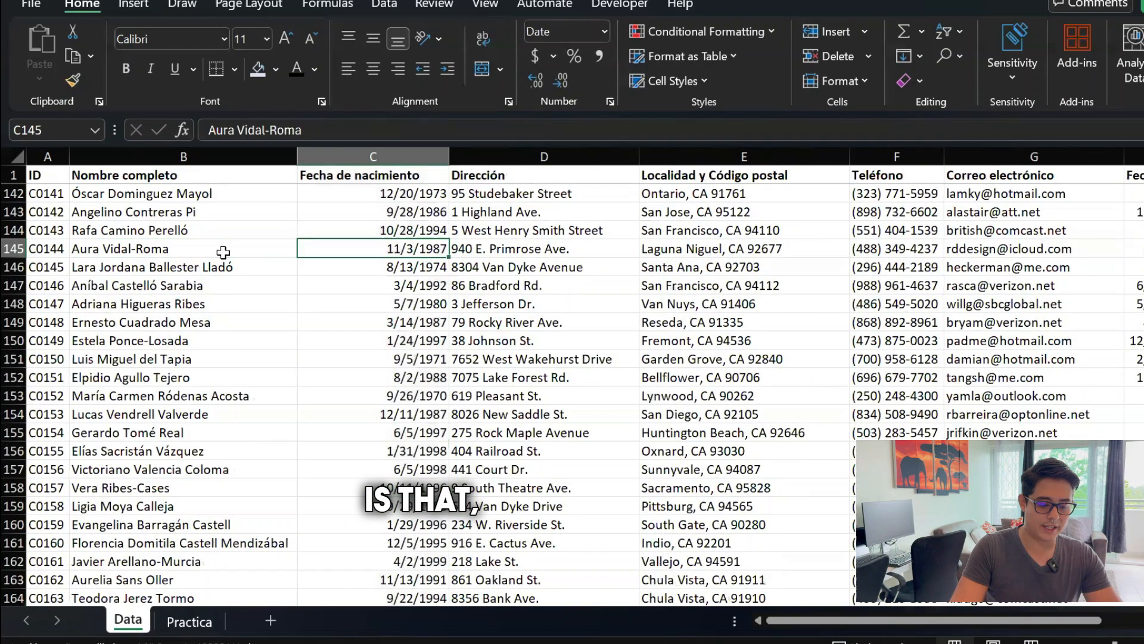
key(Home)
key(ctrl+space)
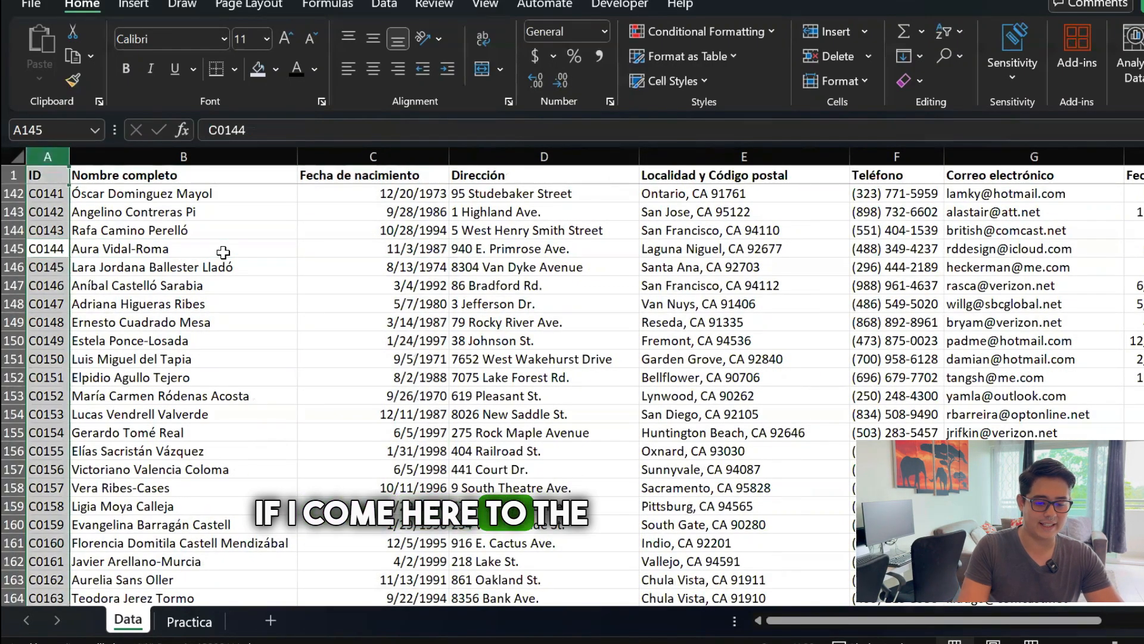
key(ctrl+plus)
key(ctrl+plus)
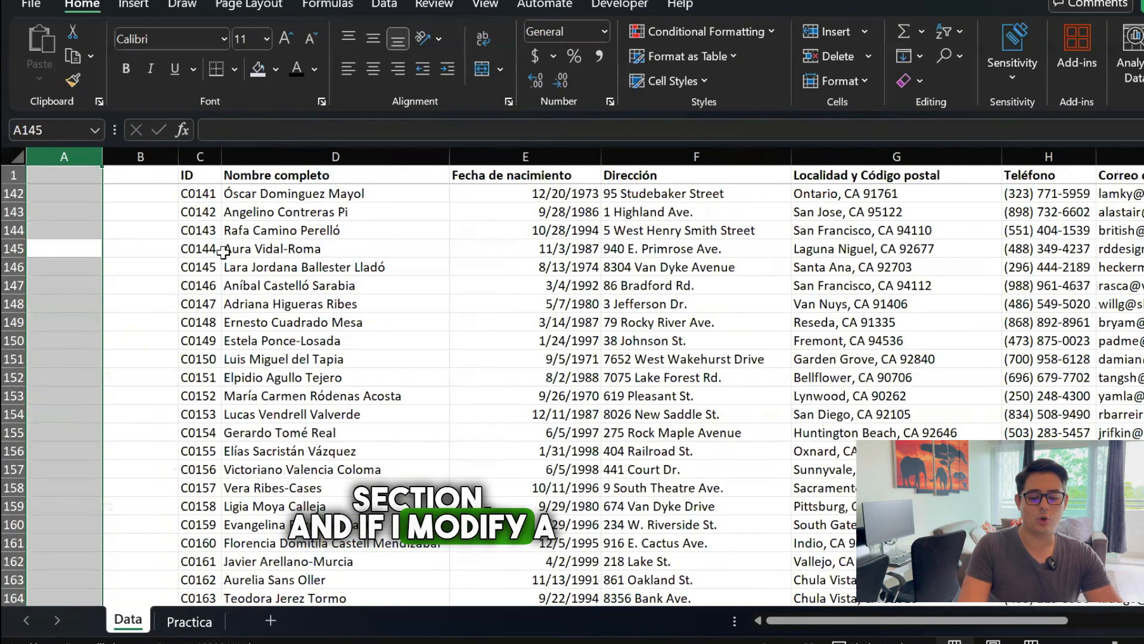
click(190, 621)
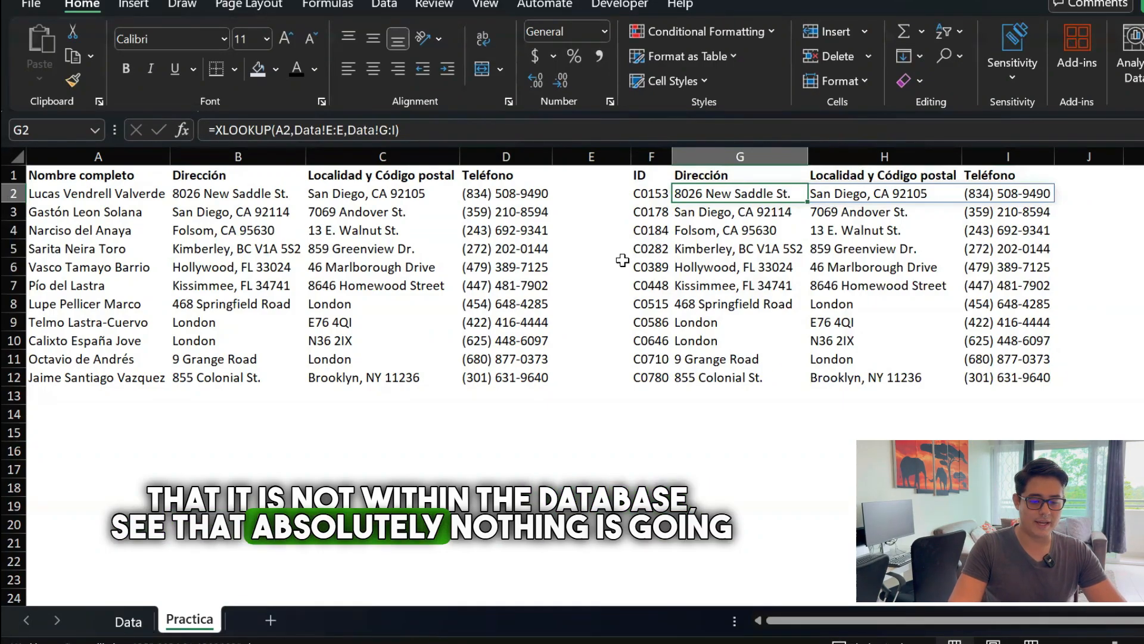
click(224, 191)
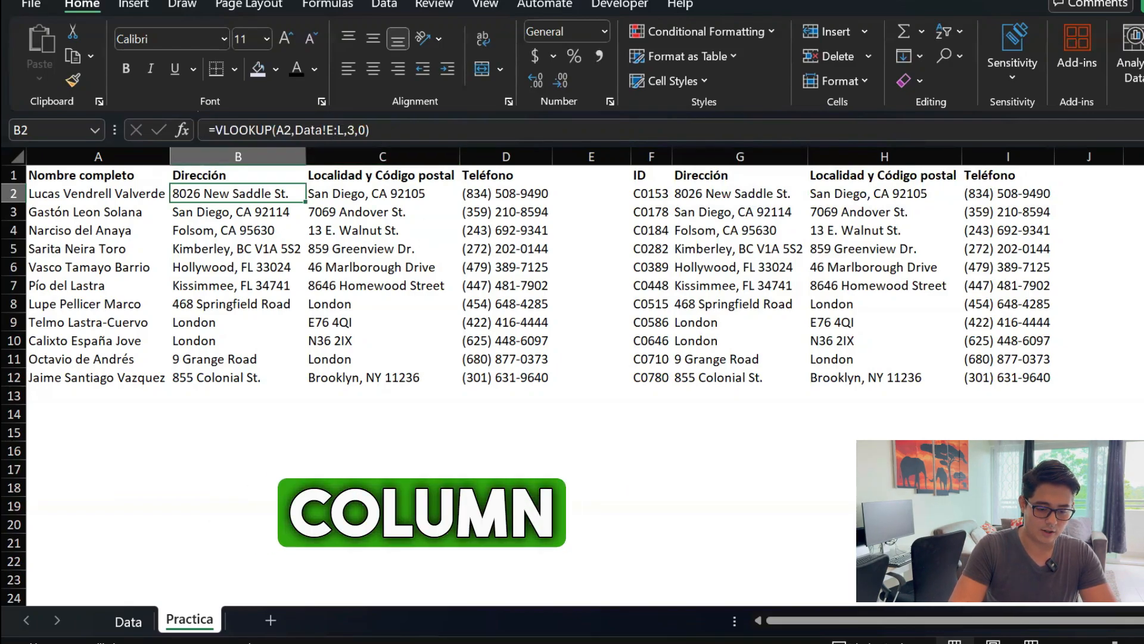
Insert nine blank columns between Fecha de nacimiento and Dirección on the Data sheet.
click(129, 620)
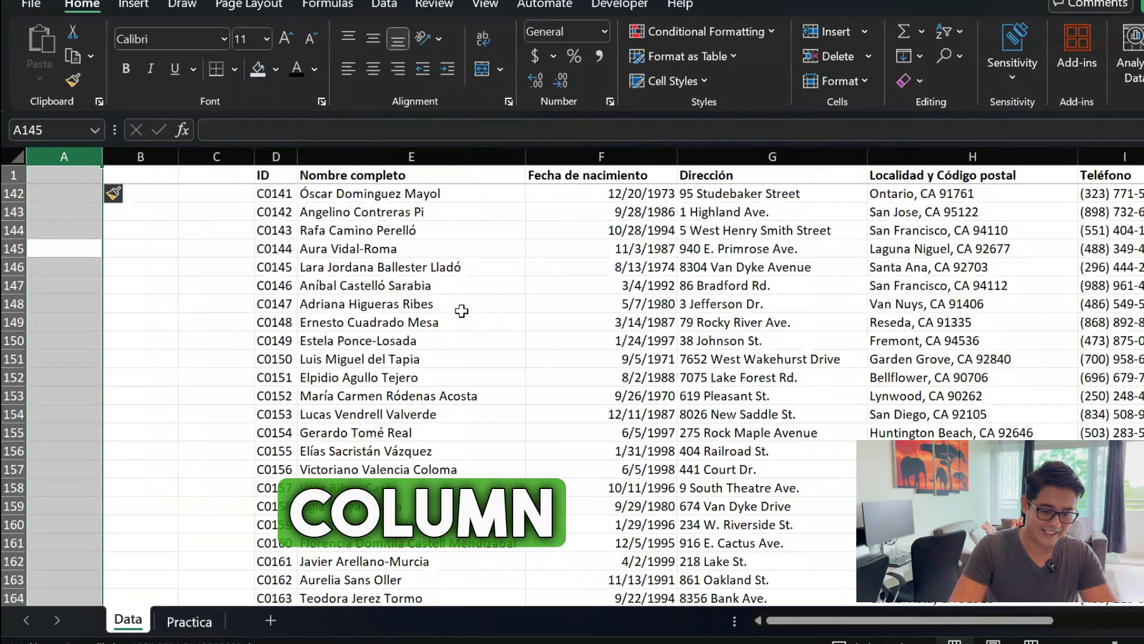
click(498, 306)
key(Right)
key(Right)
key(Right)
key(ctrl+space)
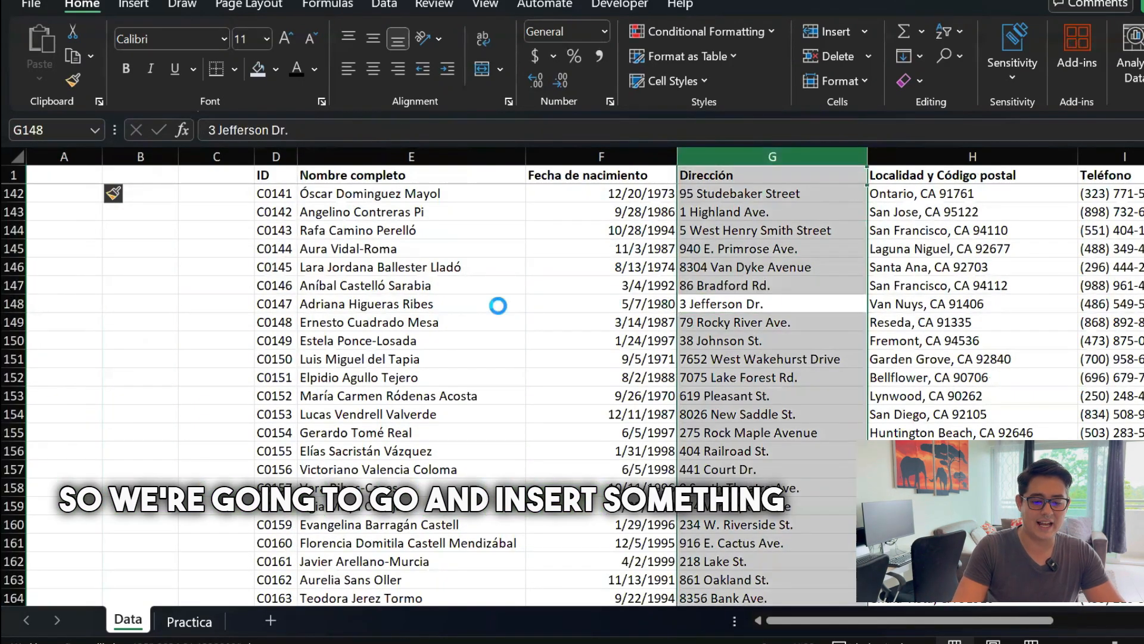
key(ctrl+shift+plus)
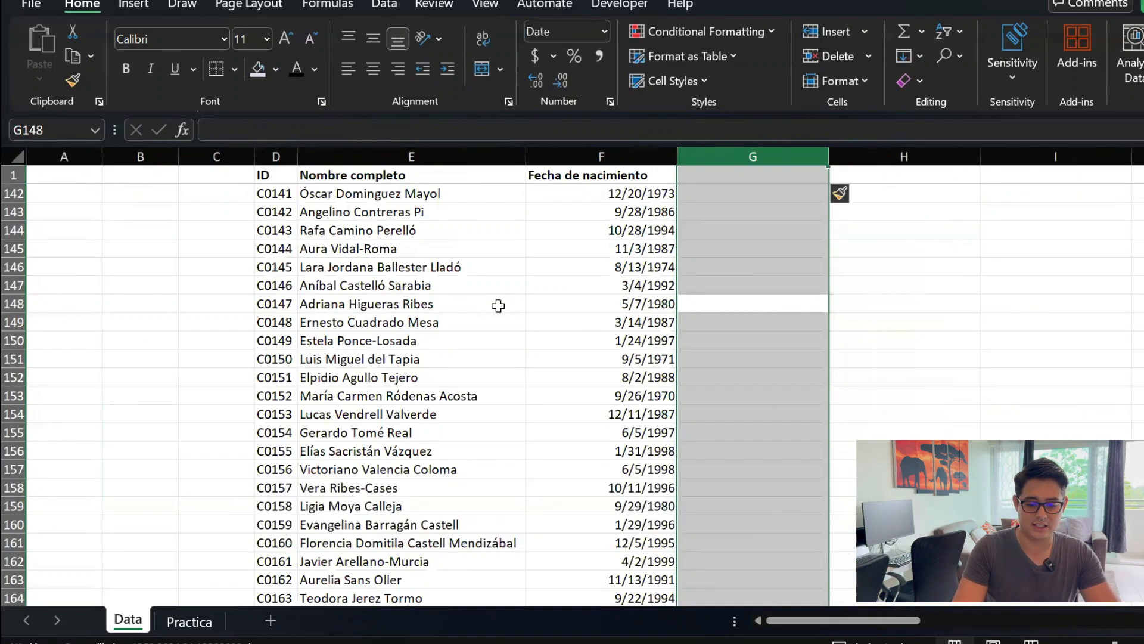
key(Right)
key(Right)
key(Right)
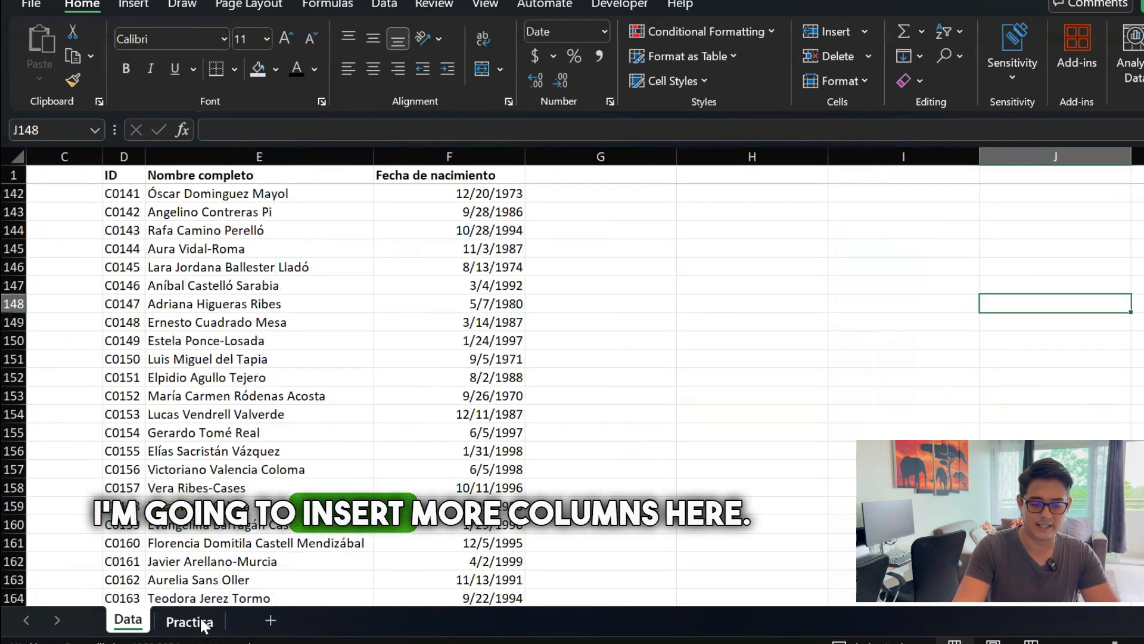
Examine the VLOOKUP formulas and fixed values in B2:D3 on the Practica sheet after the column insertion.
click(189, 622)
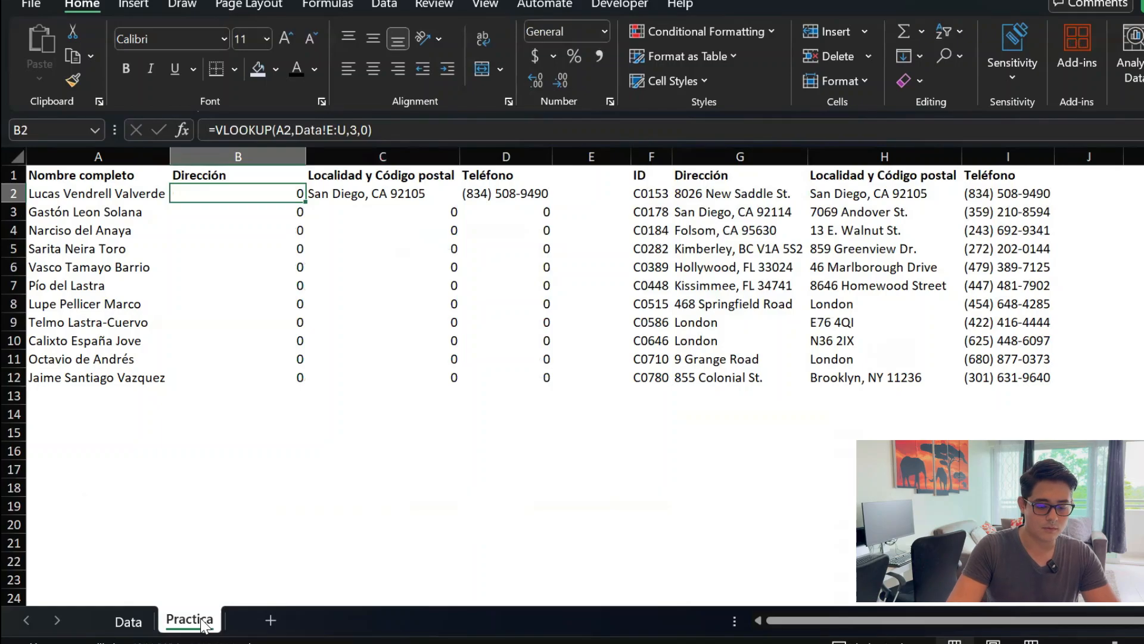
key(Down)
key(Right)
key(Right)
key(Left)
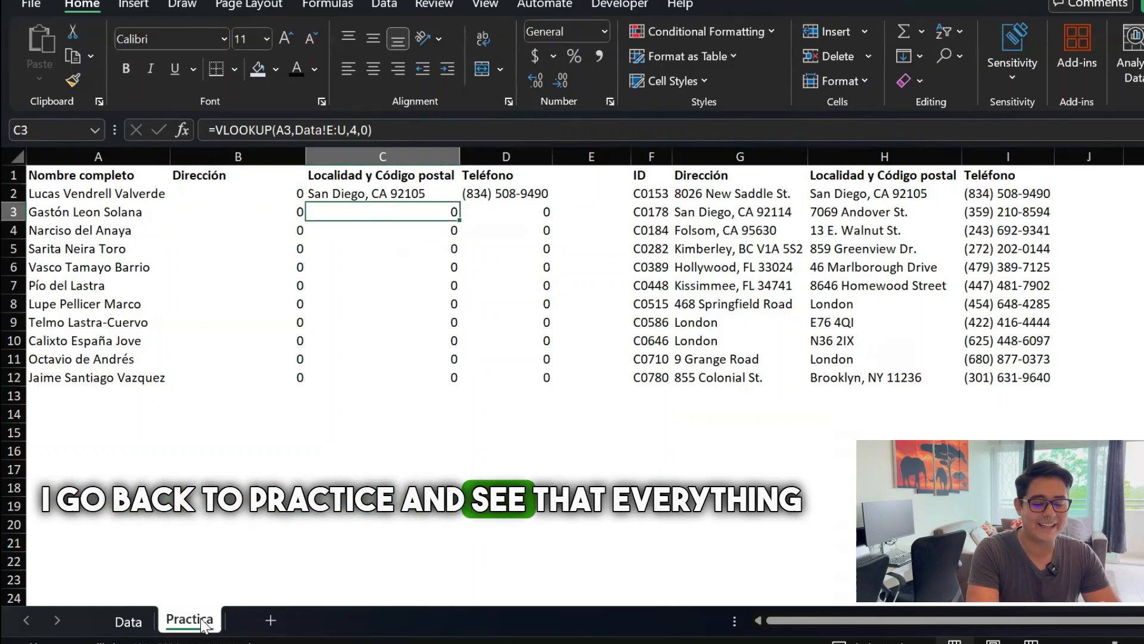
key(Left)
key(Right)
key(Up)
key(Right)
key(Left)
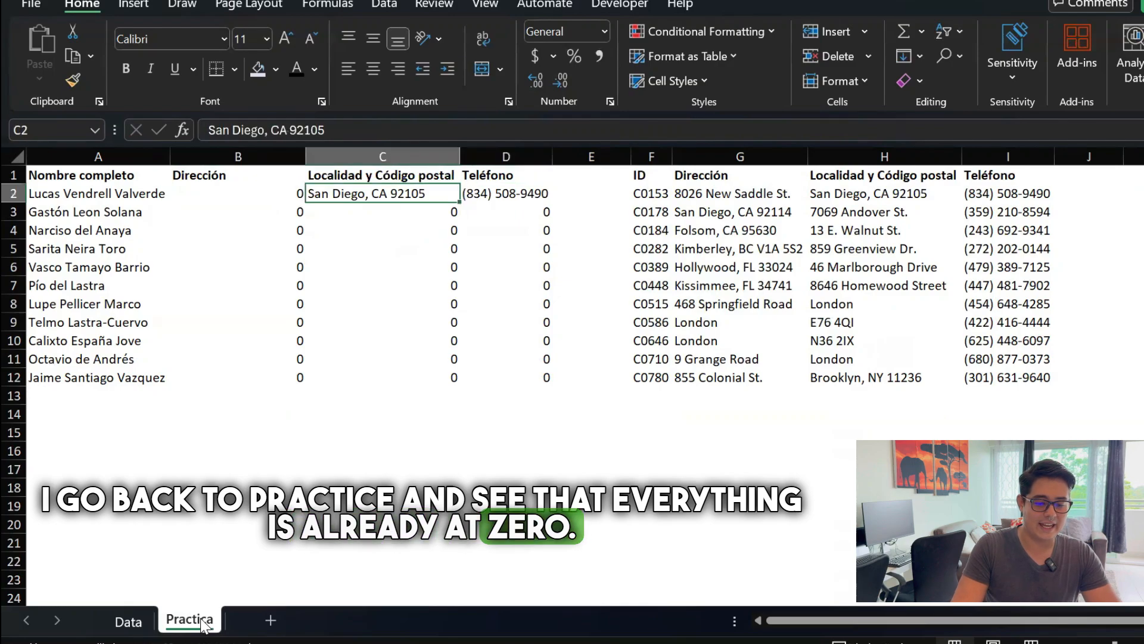
key(Right)
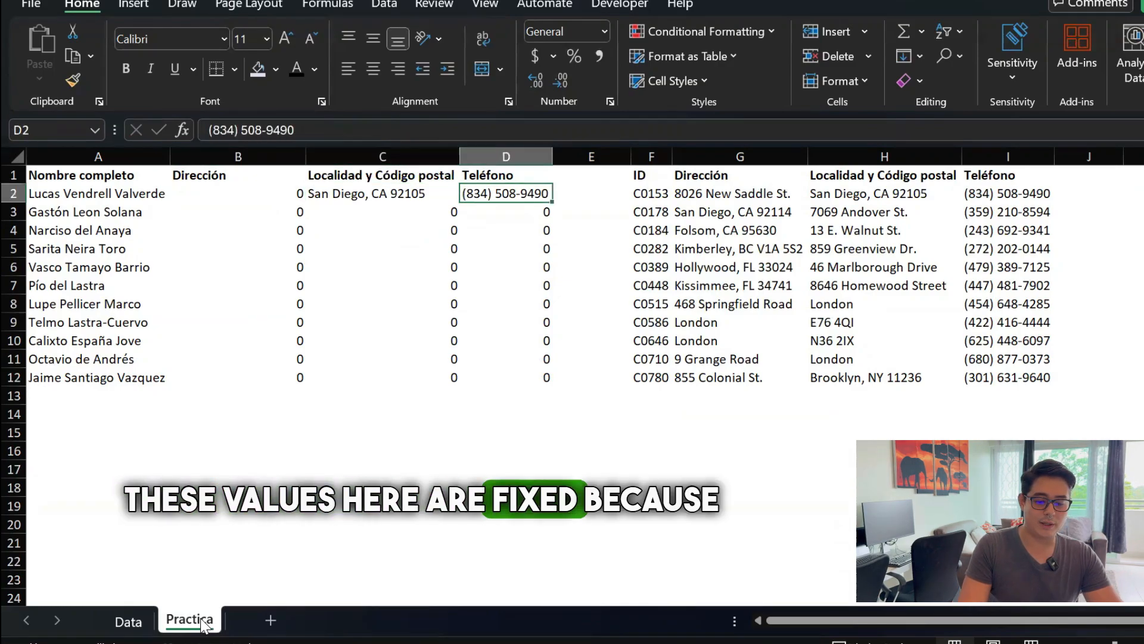
key(Left)
key(Left)
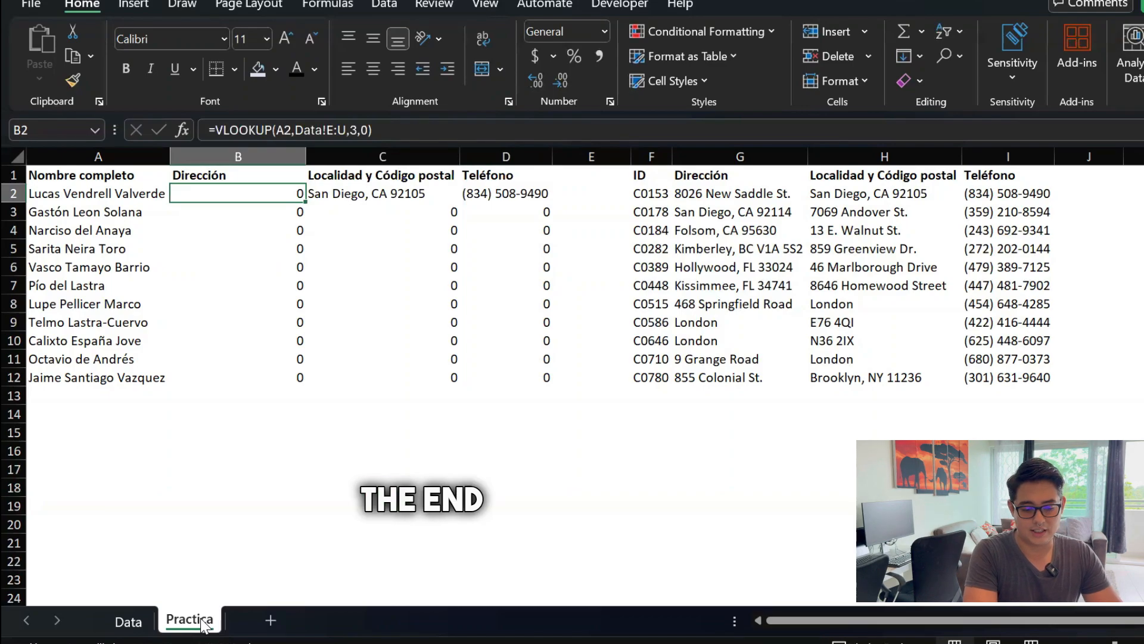
Examine the XLOOKUP formulas for ID and address in row 2 for their updated column references.
key(Right)
key(Right)
key(Right)
key(Right)
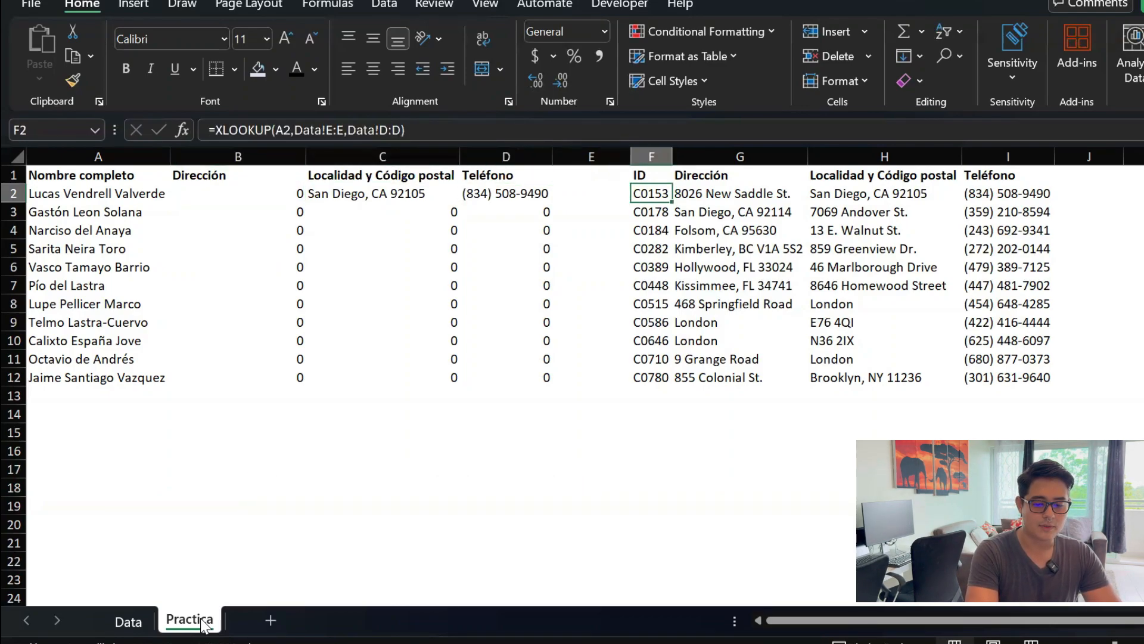
key(Right)
key(Right)
key(Left)
key(Left)
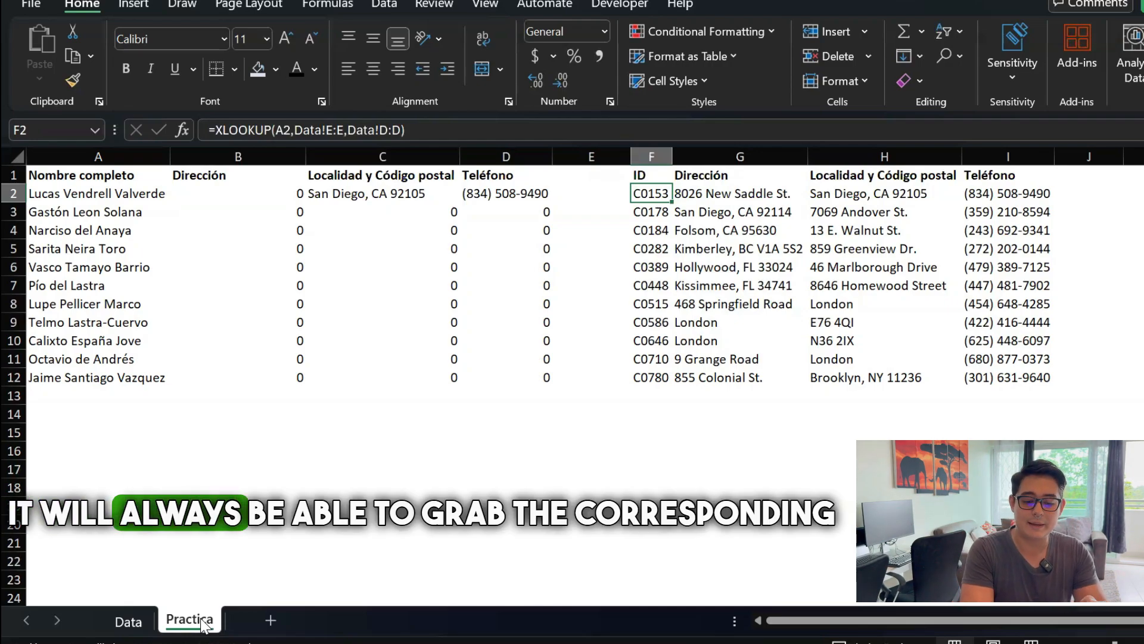
Compare the VLOOKUP formula in C3 with the XLOOKUP formula in G3.
key(Left)
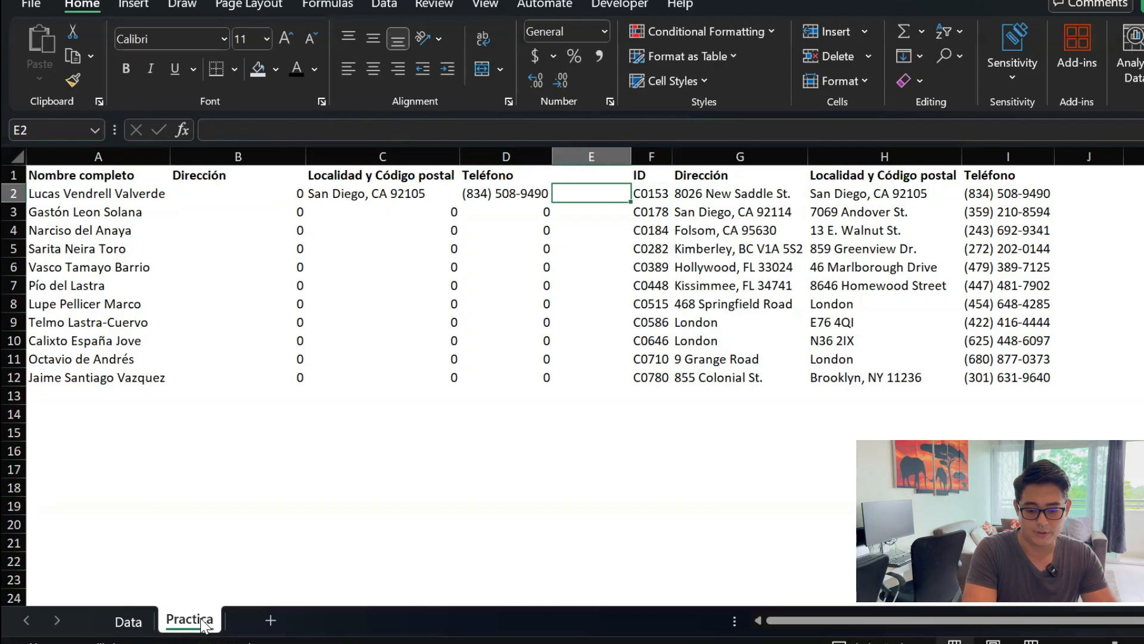
key(Down)
key(Left)
key(Left)
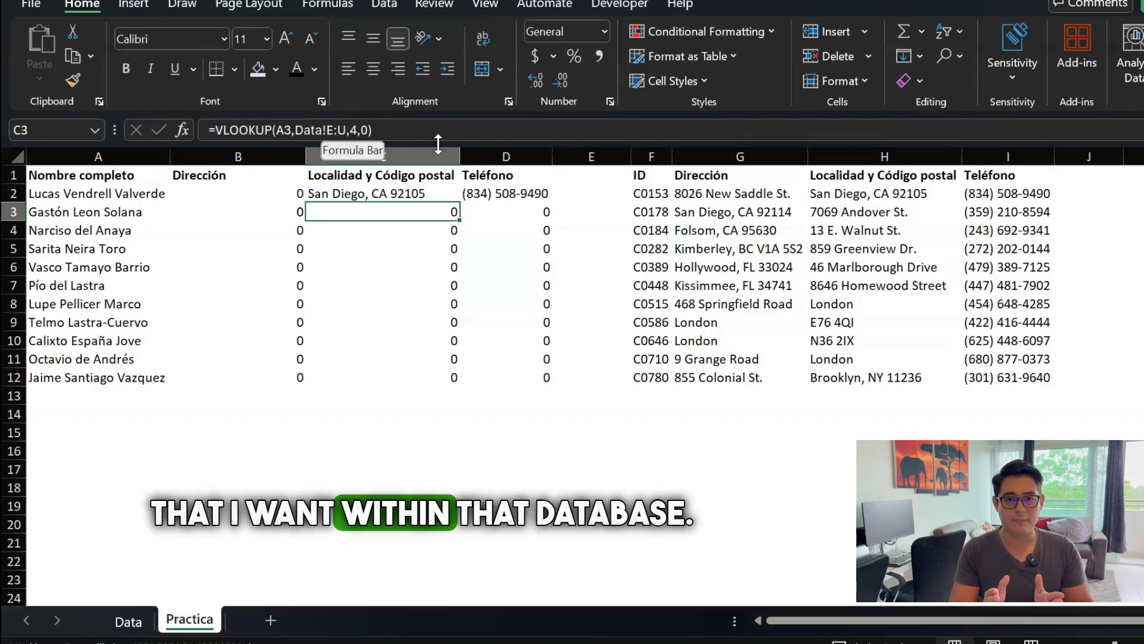
click(712, 217)
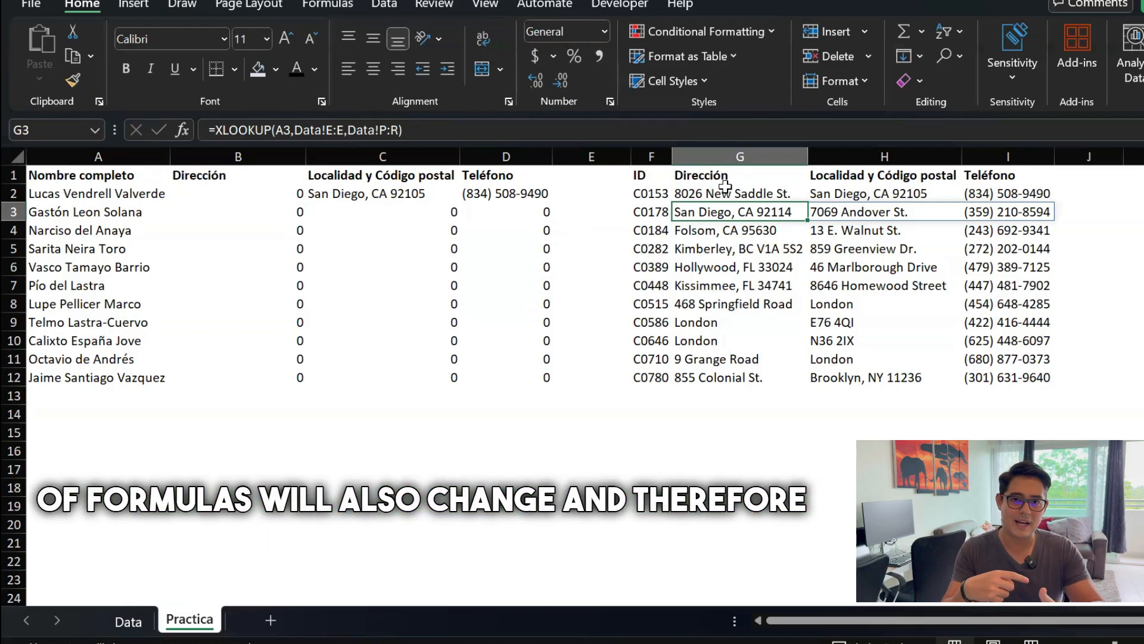
key(Left)
key(Left)
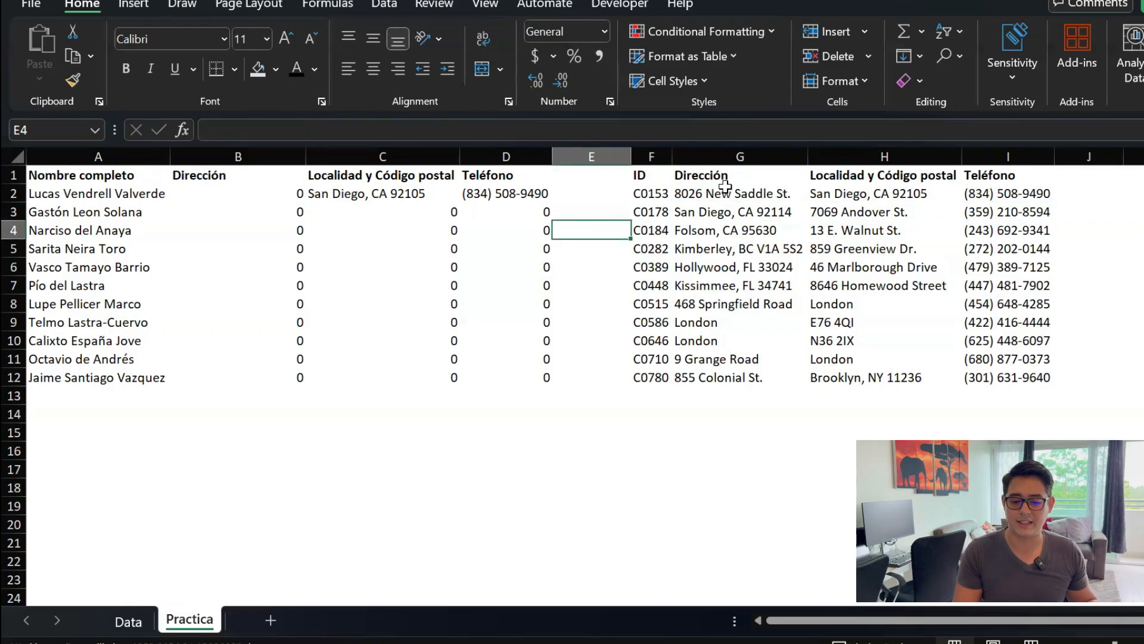